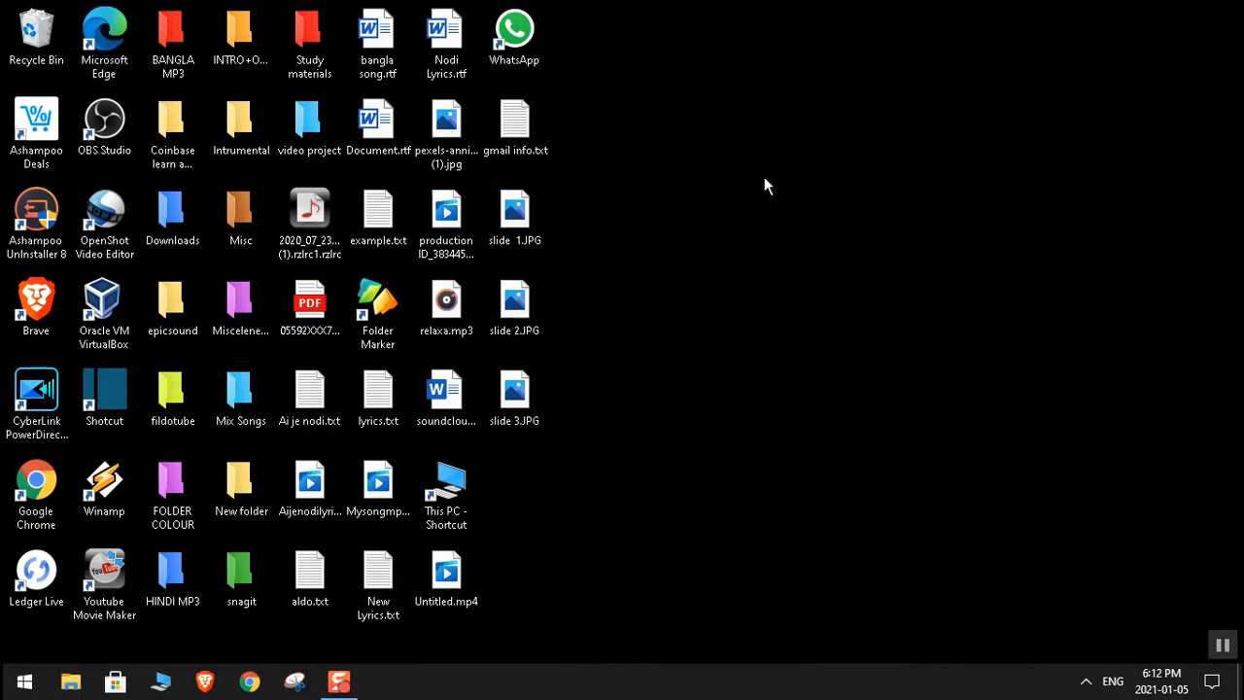
Open Google Chrome, search Google for Canva, and enter its site through the free version offer
click(250, 684)
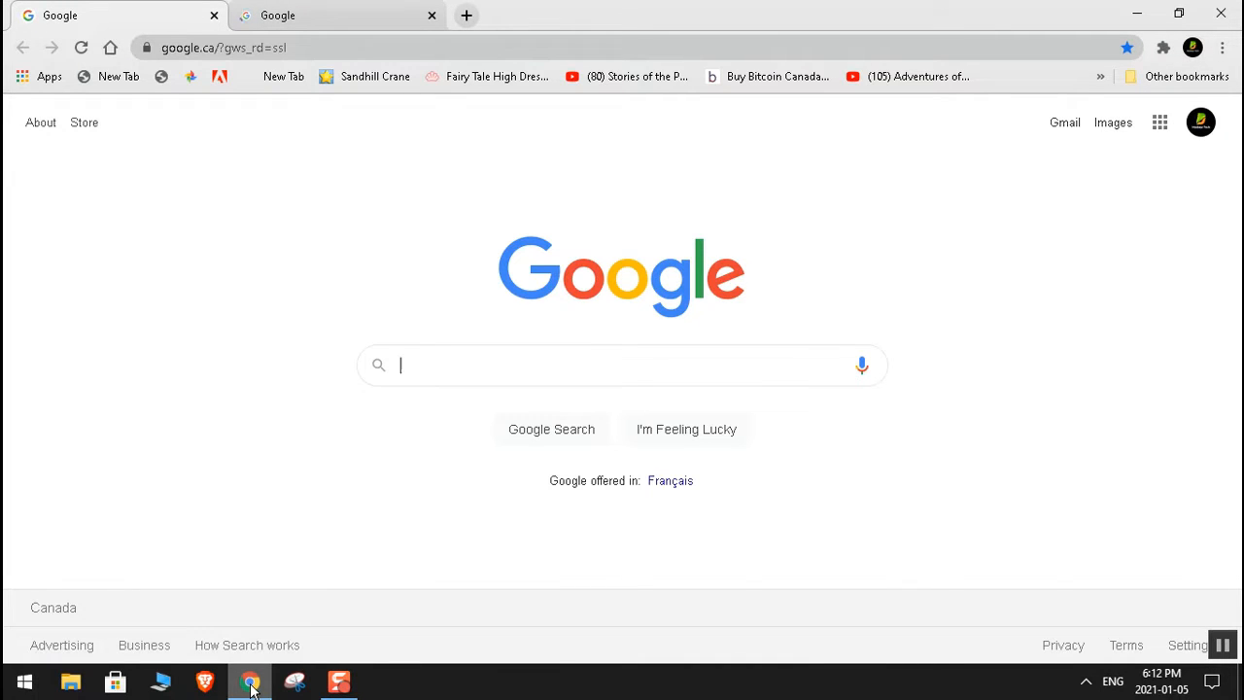
text(ca)
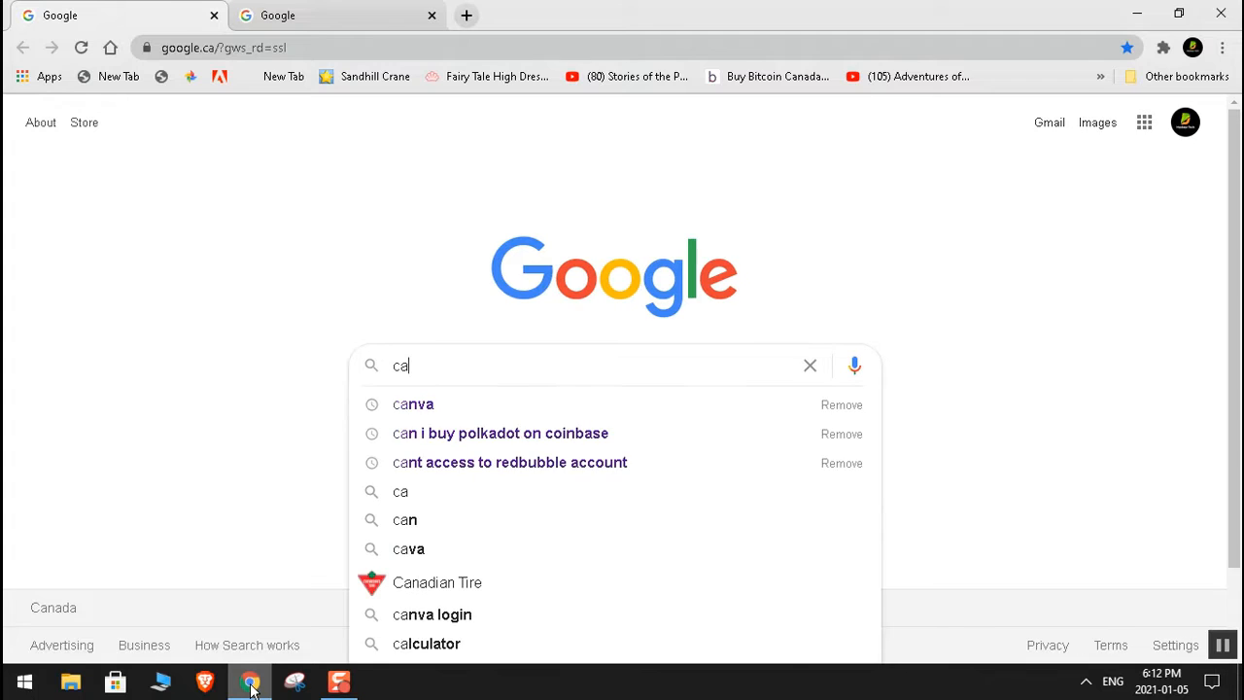
click(424, 412)
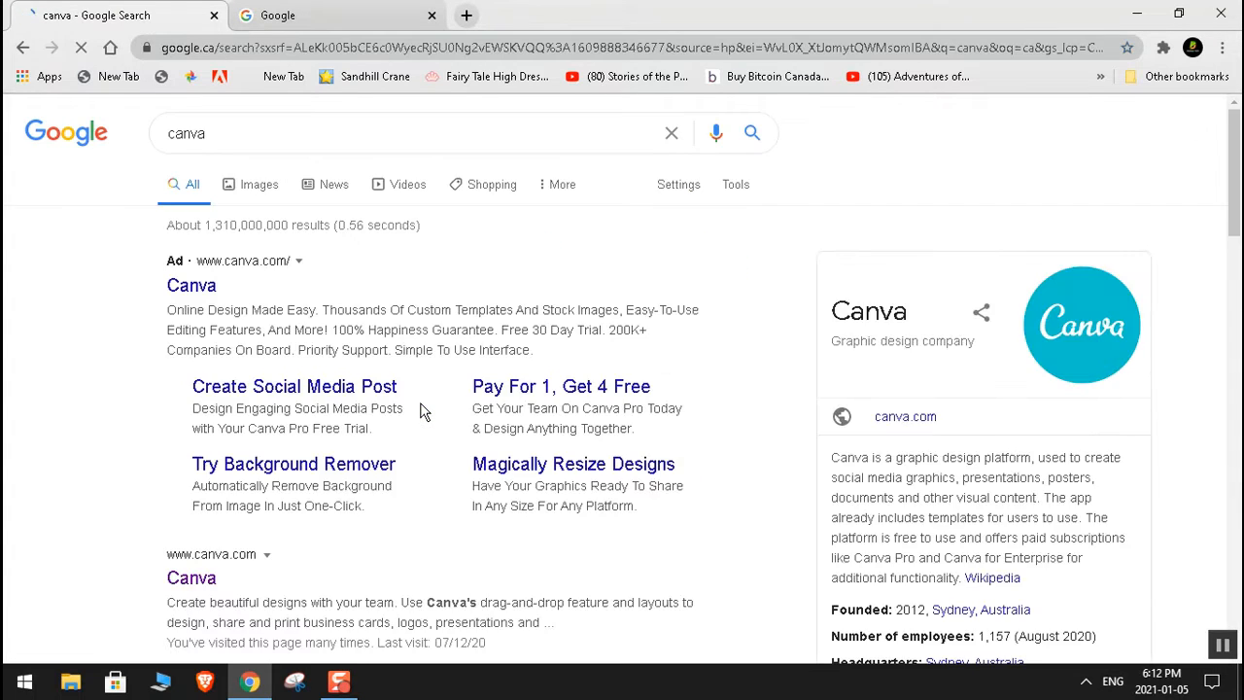
click(200, 287)
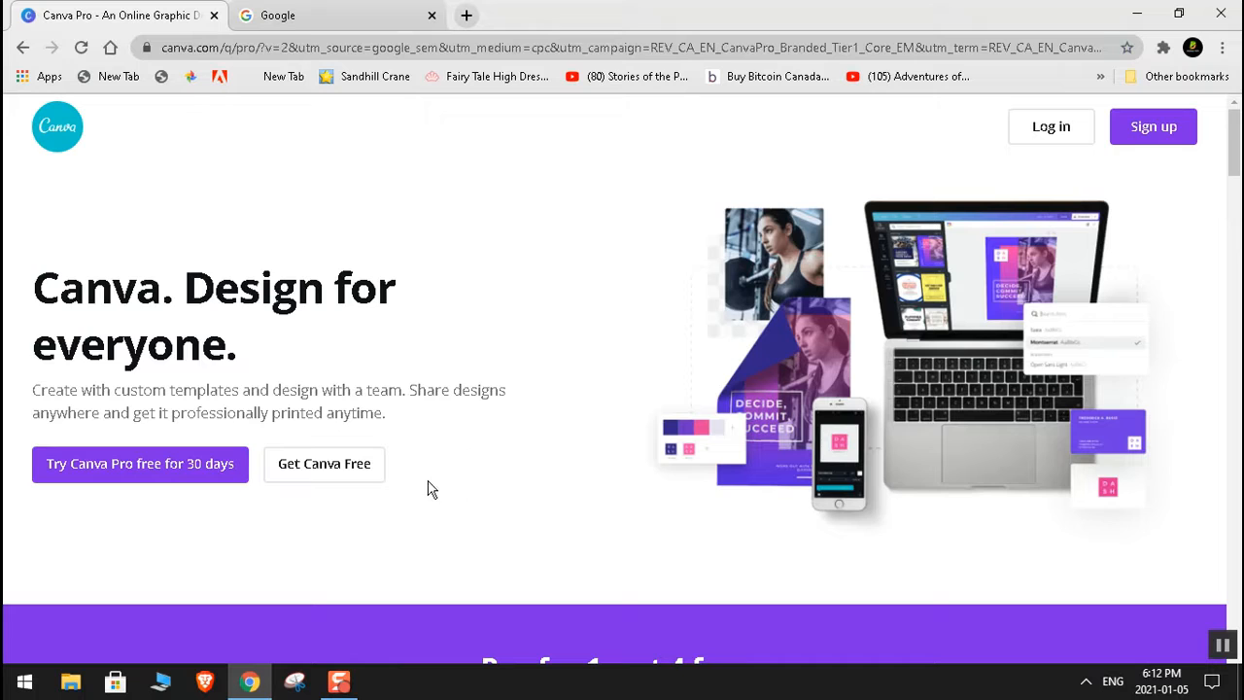
click(357, 472)
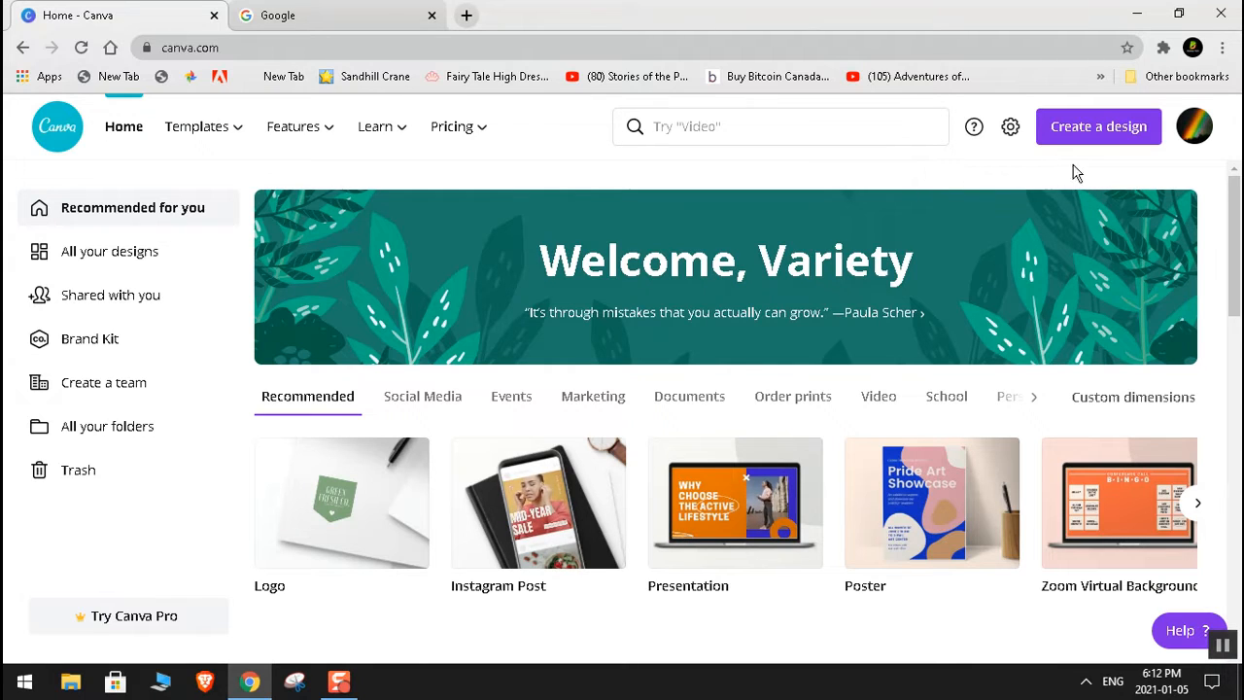
Create a new design with custom dimensions of 1920 x 1080 px
click(1088, 133)
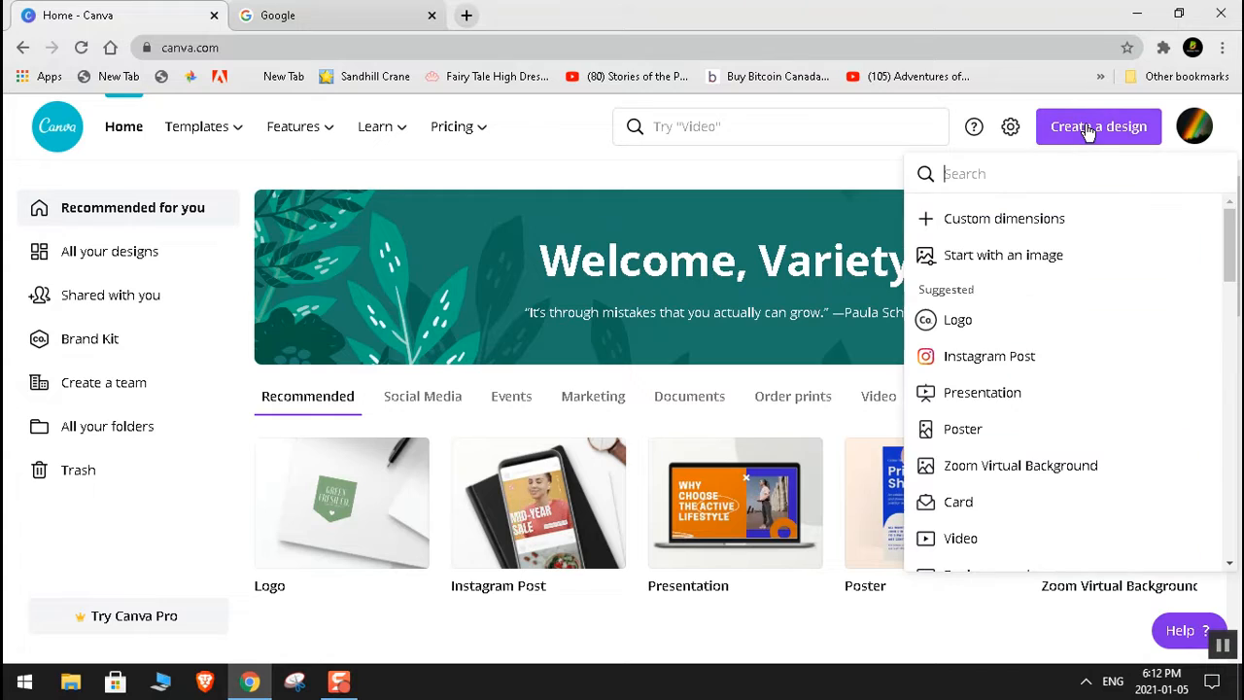
click(1004, 220)
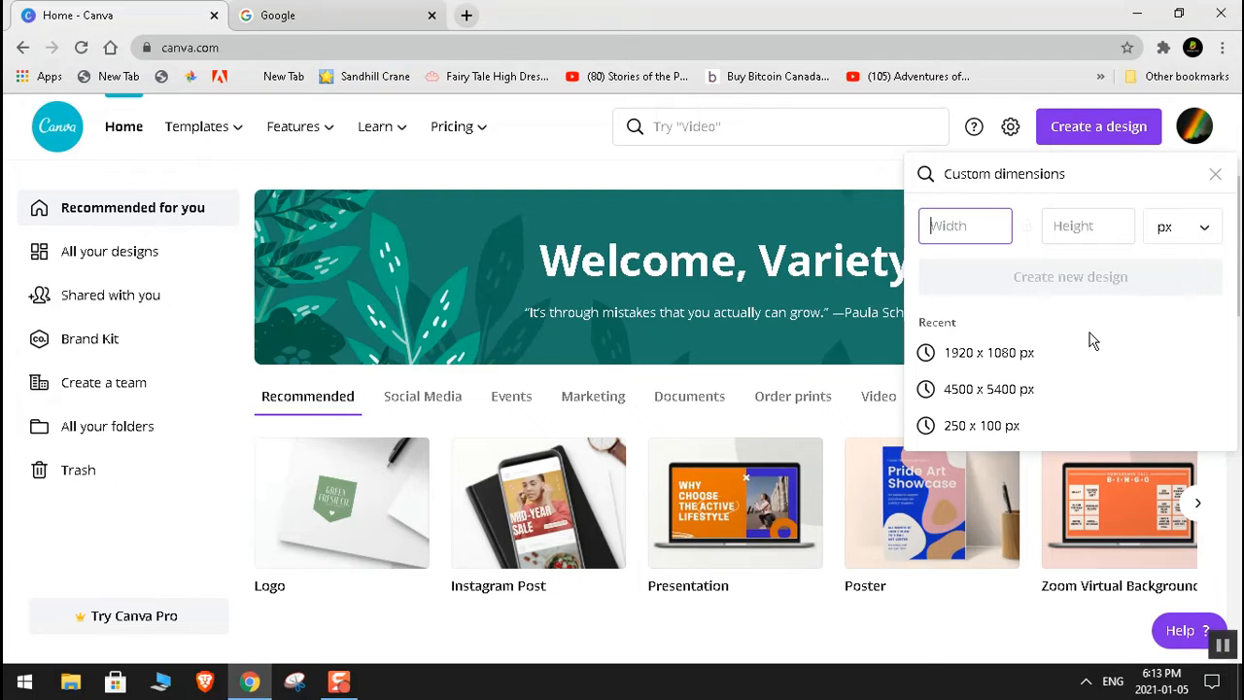
text(1)
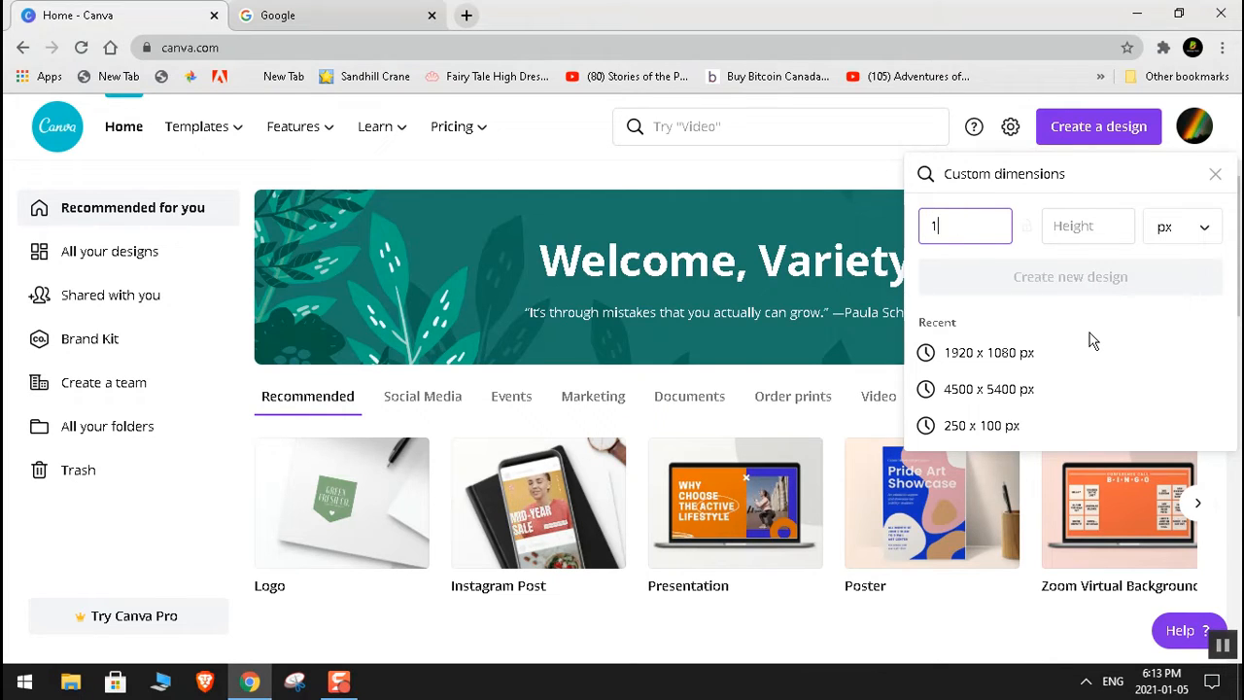
text(920)
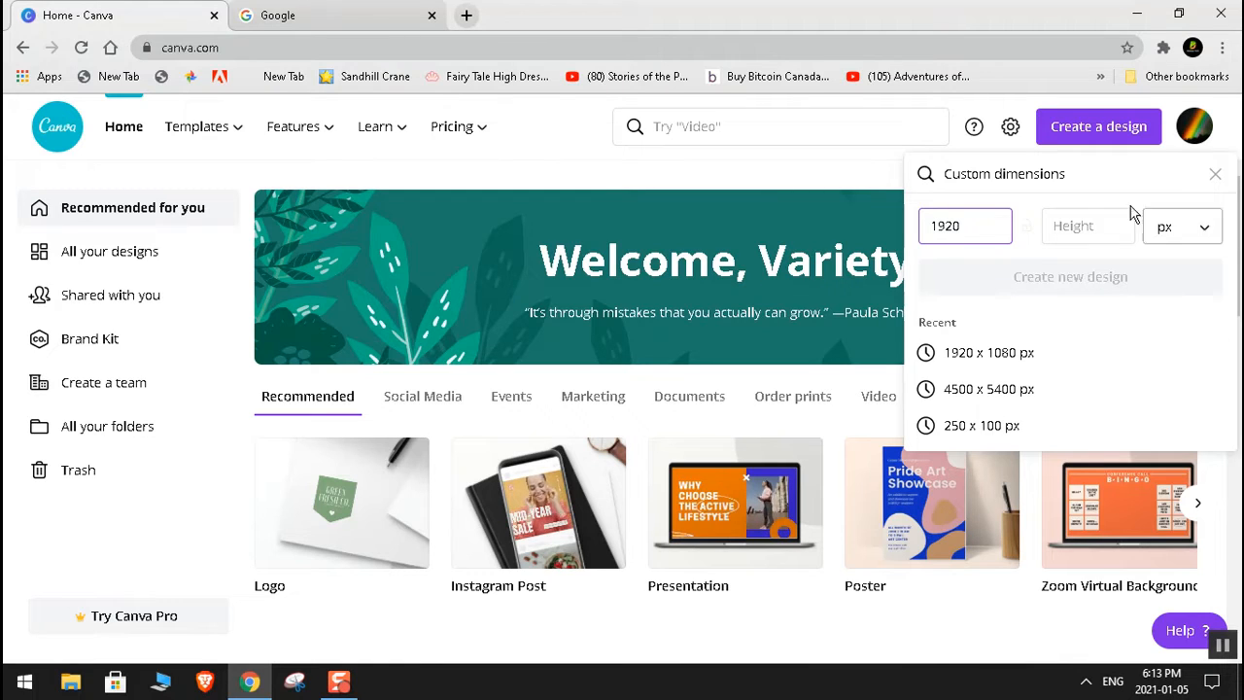
click(1073, 228)
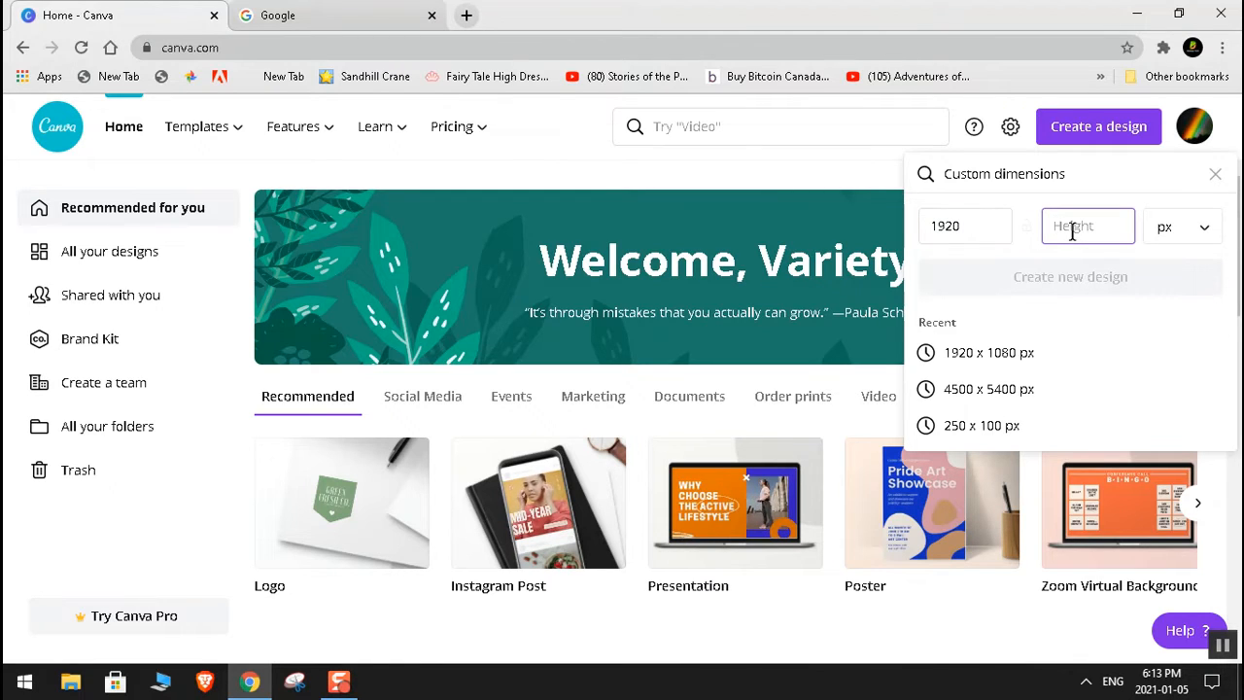
text(1080)
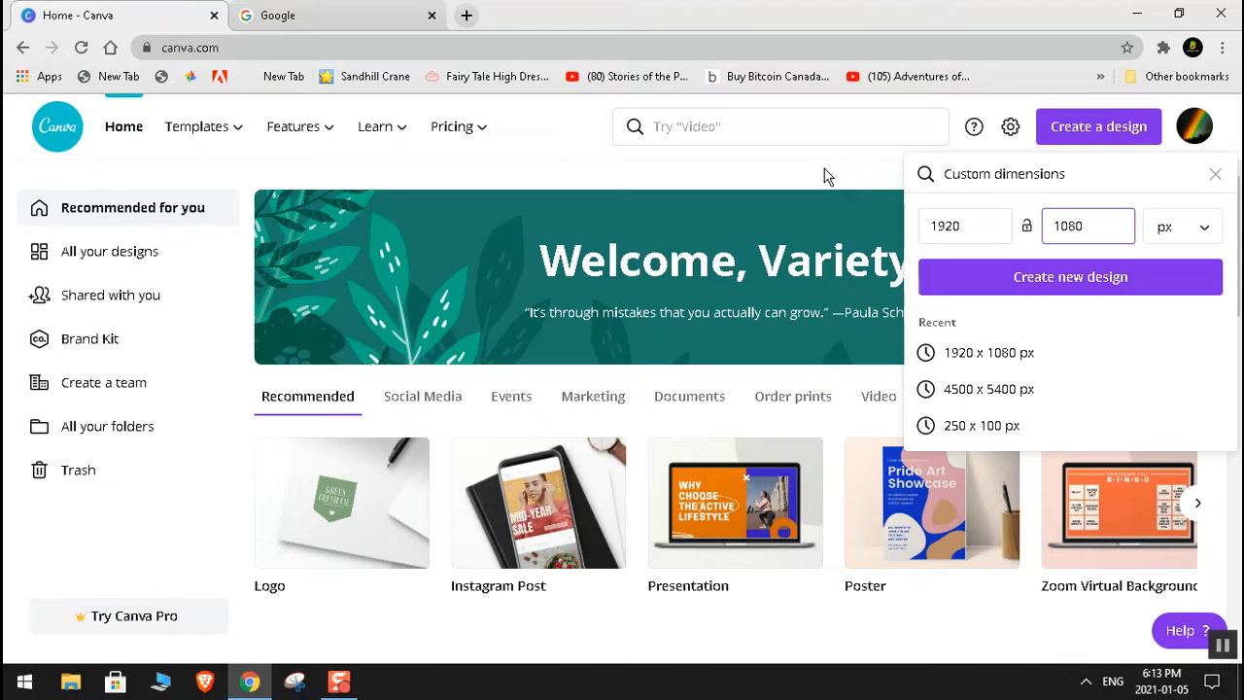
click(1105, 279)
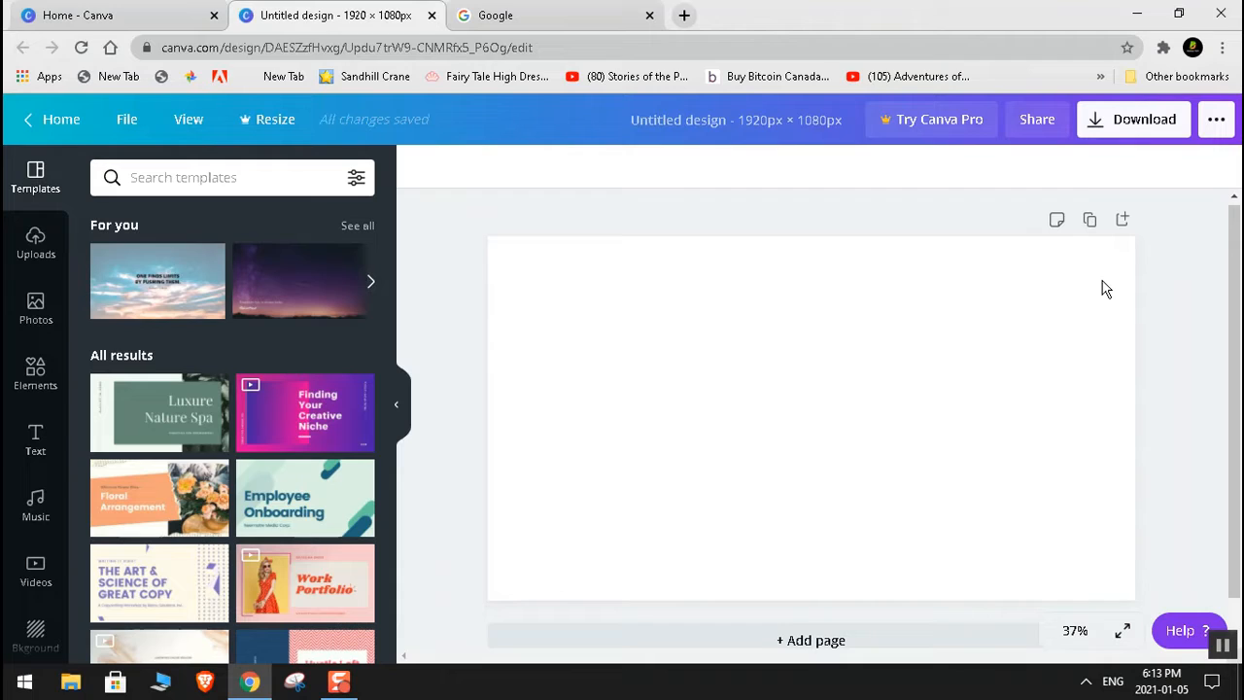
Set the blank page's background colour to black from the default colours
click(571, 292)
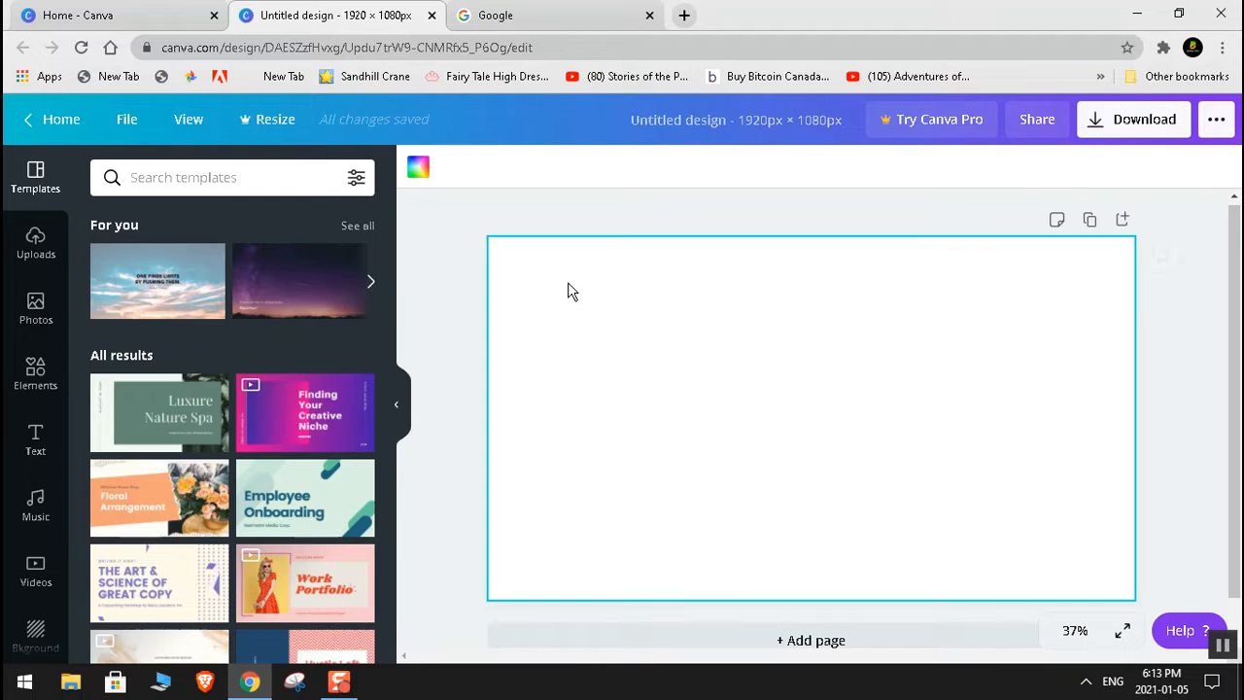
click(417, 171)
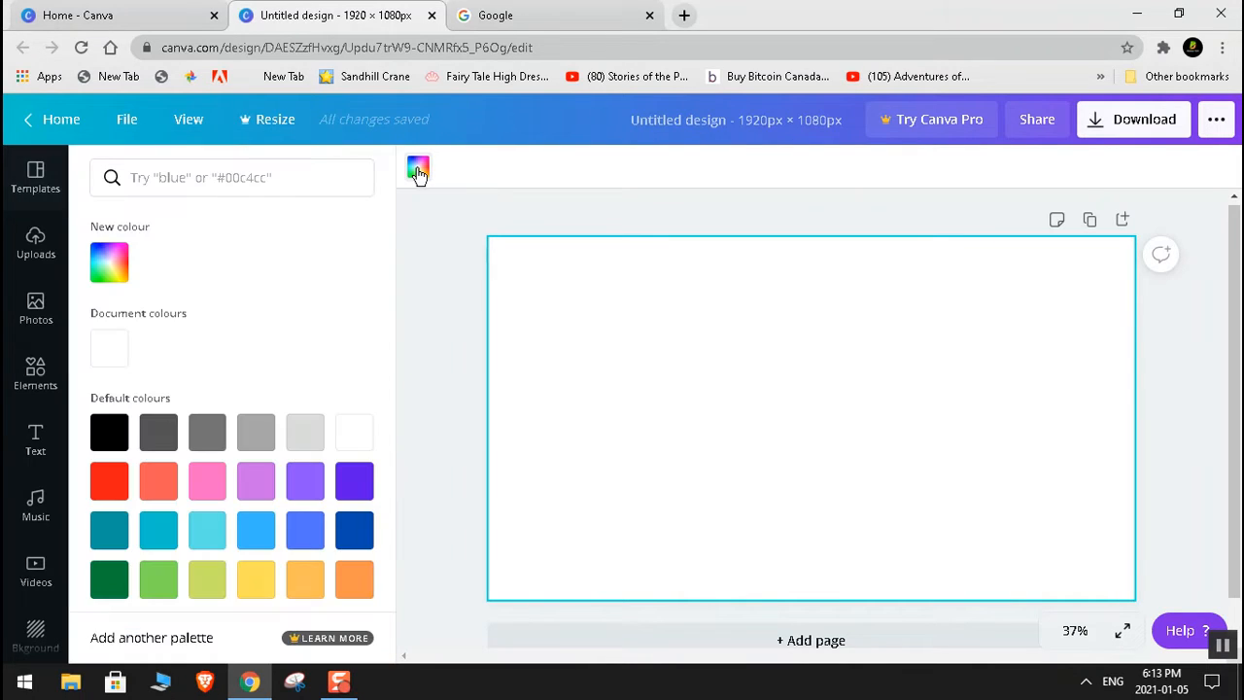
click(111, 429)
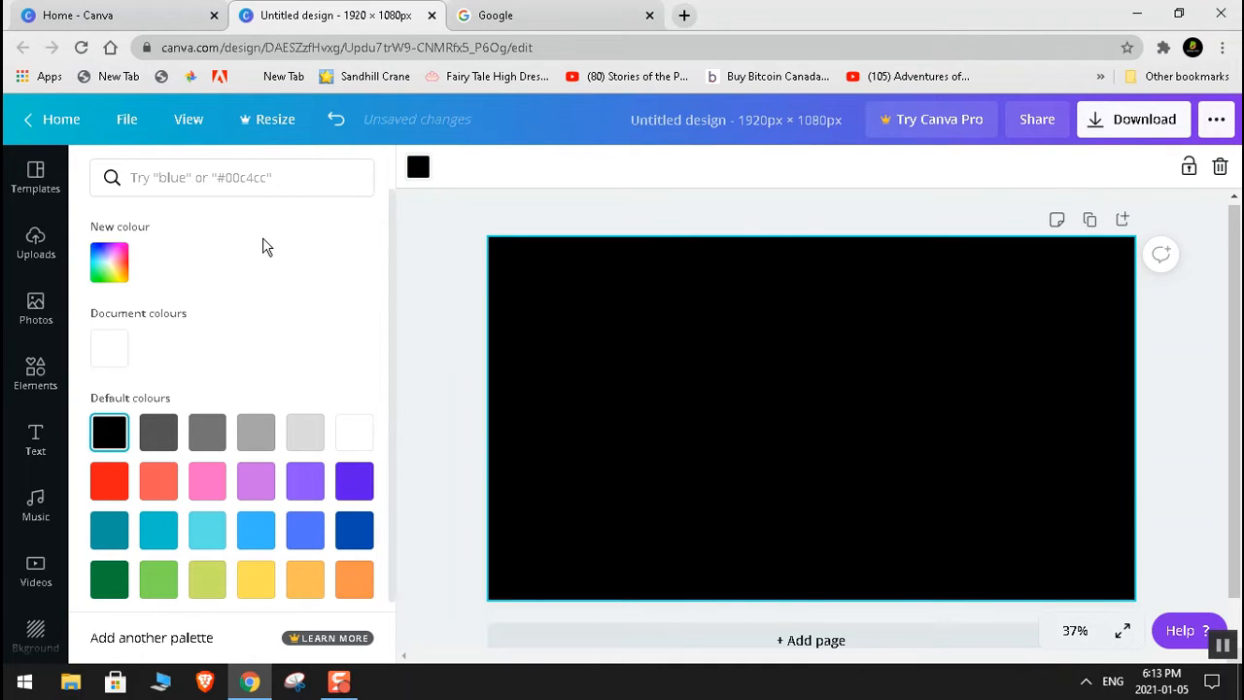
Upload the image HOW TO CREATE A CUSTOM THUMBNAIL (1) from the device's Downloads folder and add it to the page
click(35, 240)
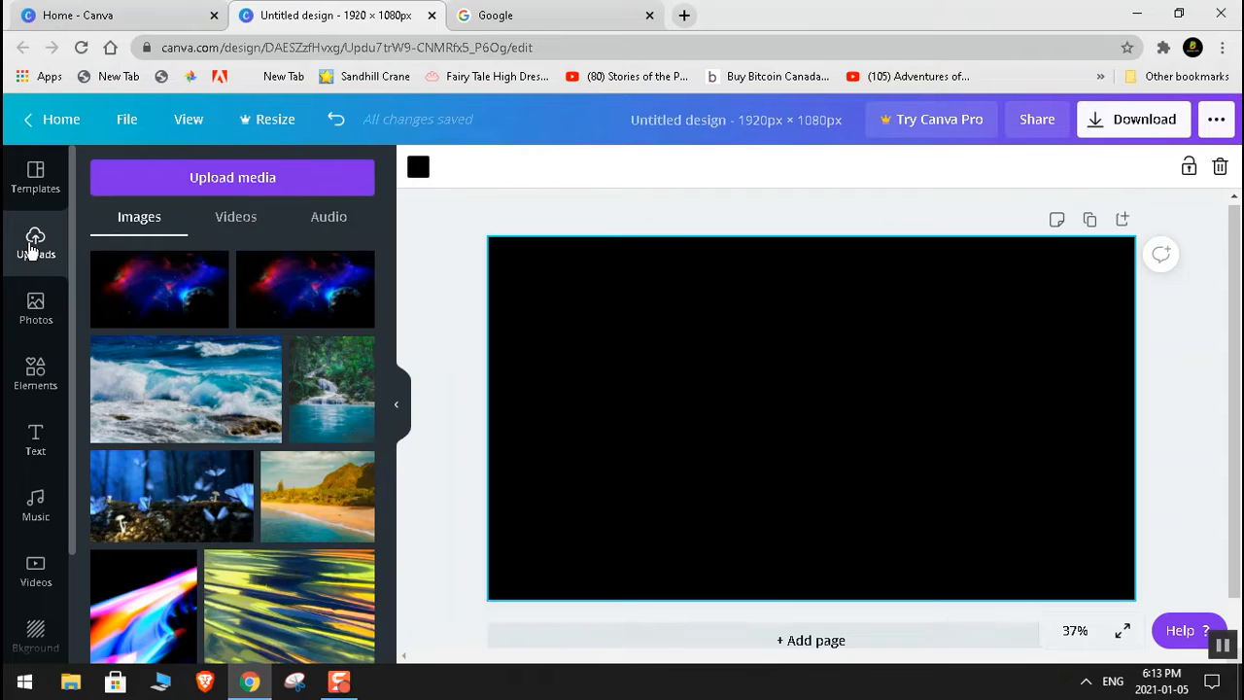
click(238, 175)
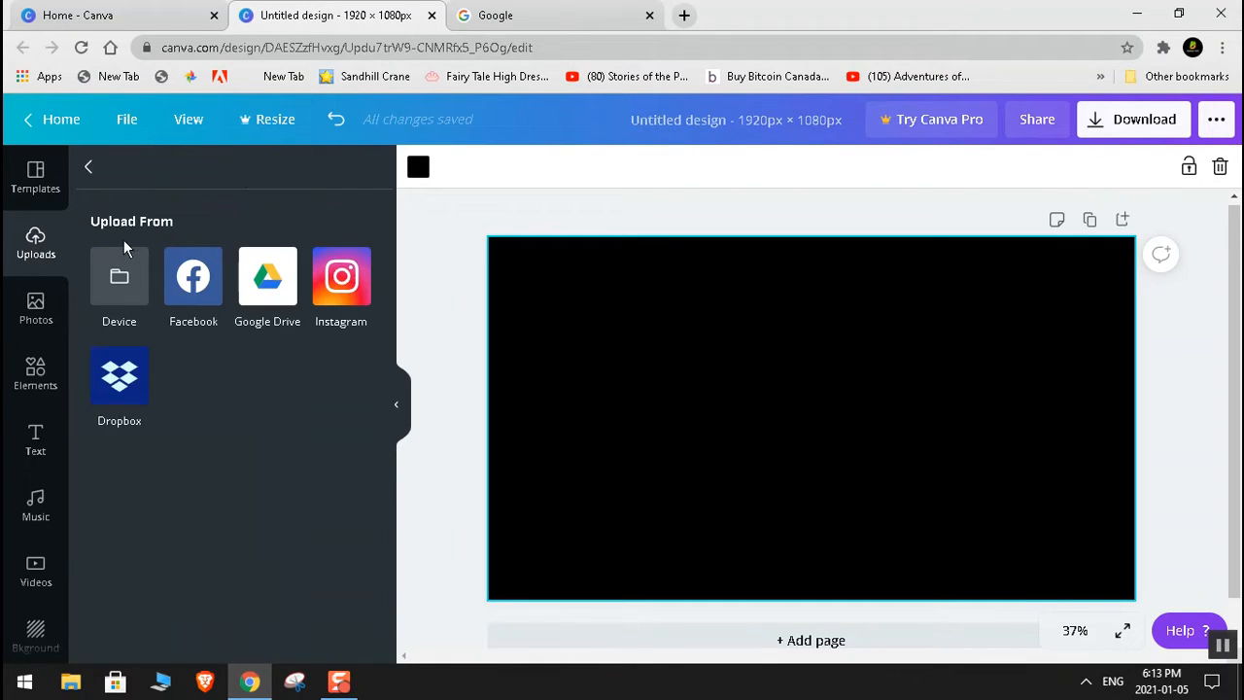
click(122, 272)
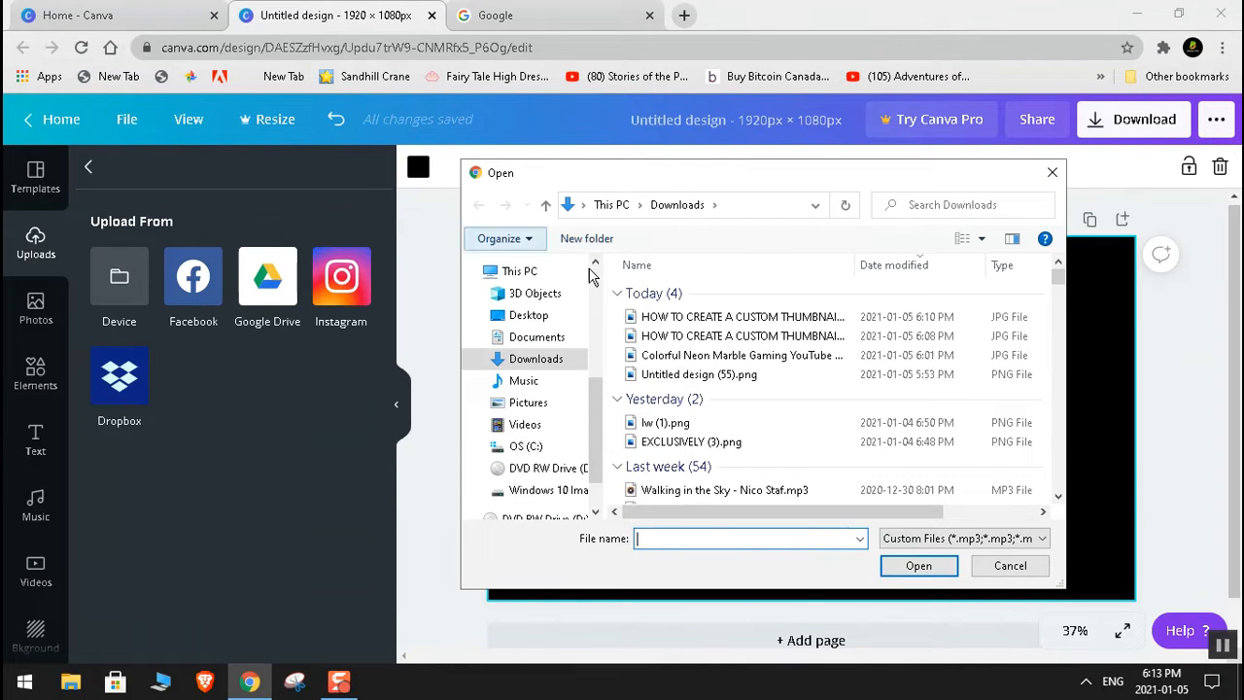
click(750, 318)
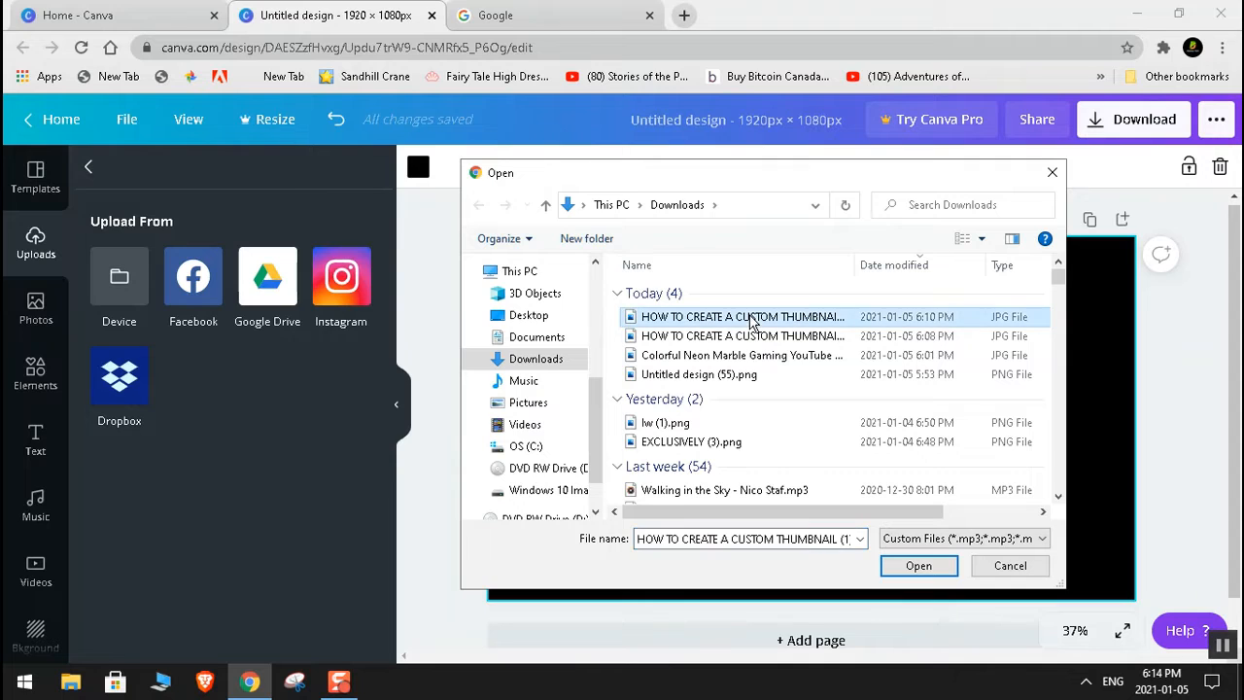
click(919, 568)
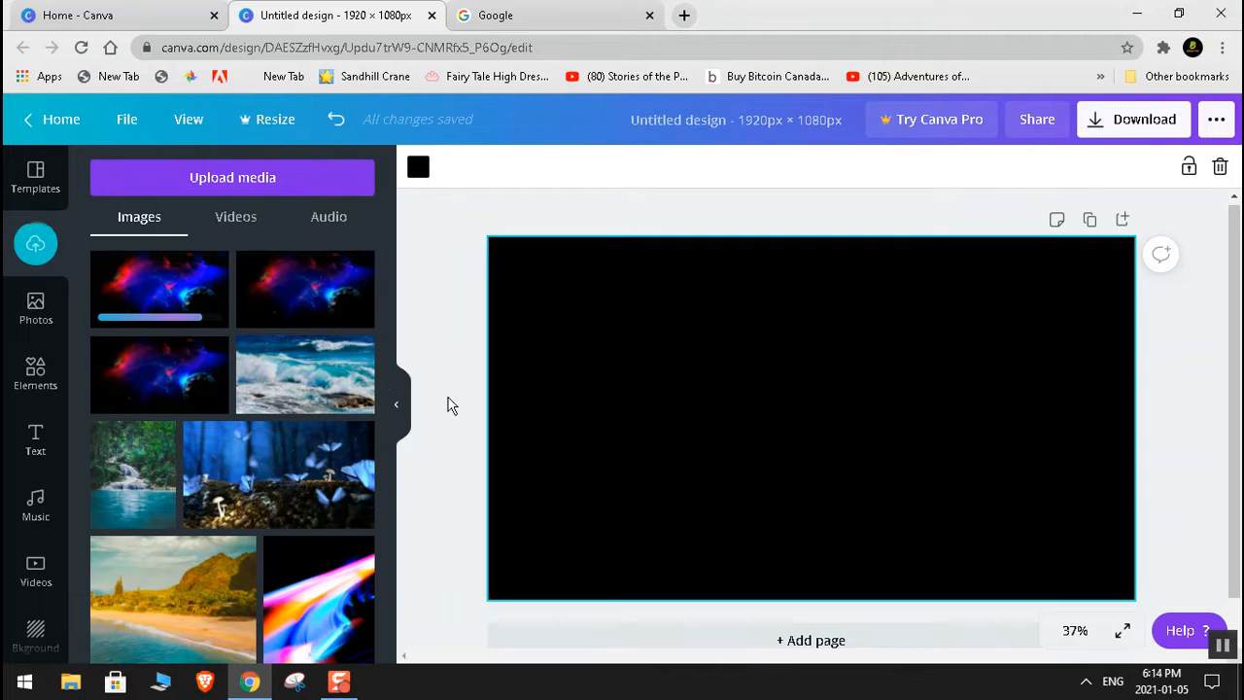
click(188, 281)
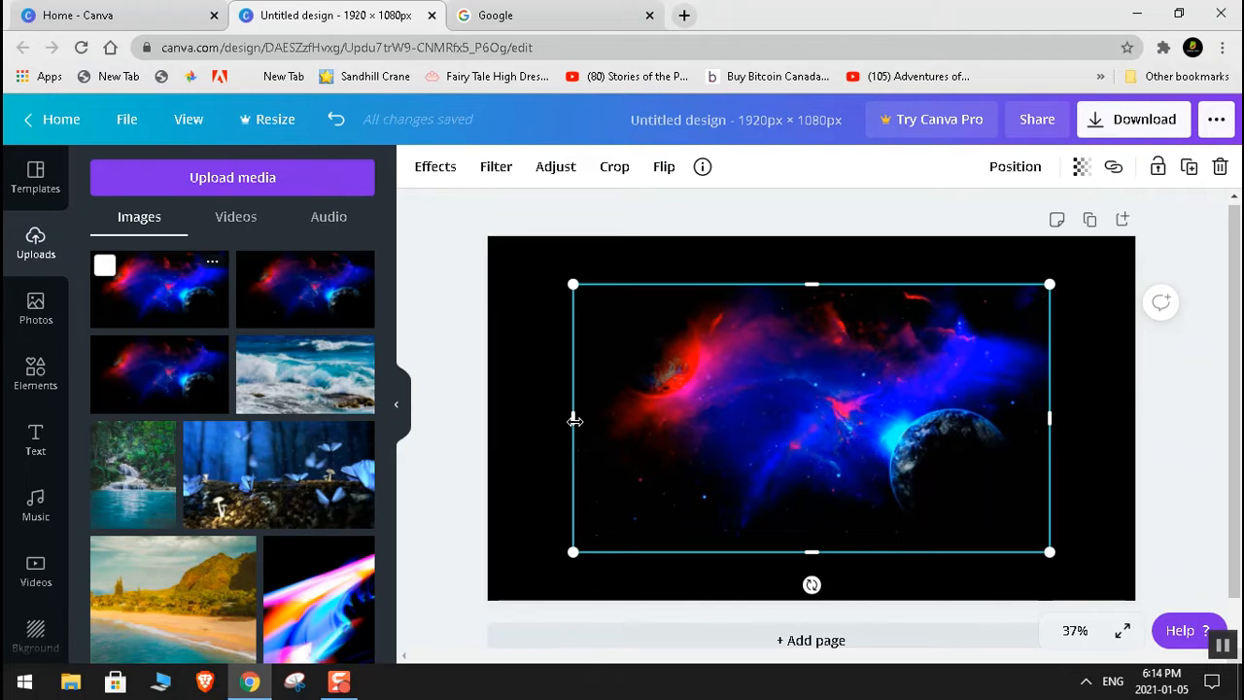
Stretch the galaxy image on all four sides until it covers the whole page, and deselect it
drag(574, 418, 493, 407)
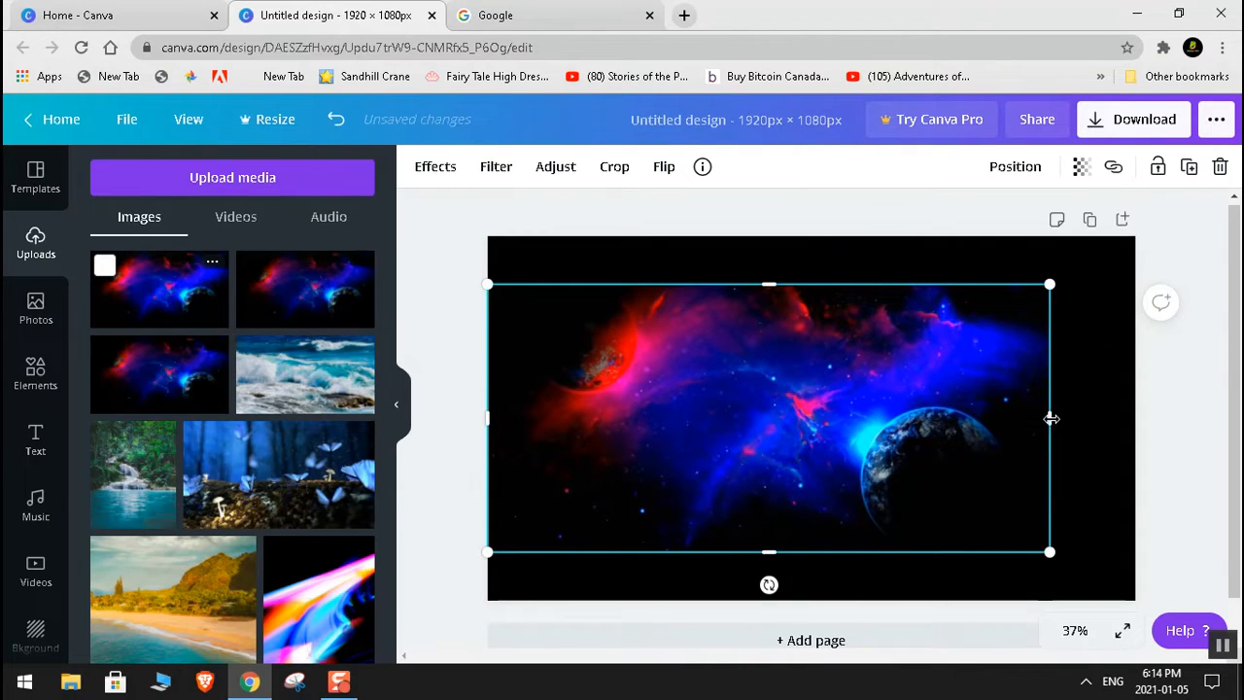
drag(1051, 418, 1129, 424)
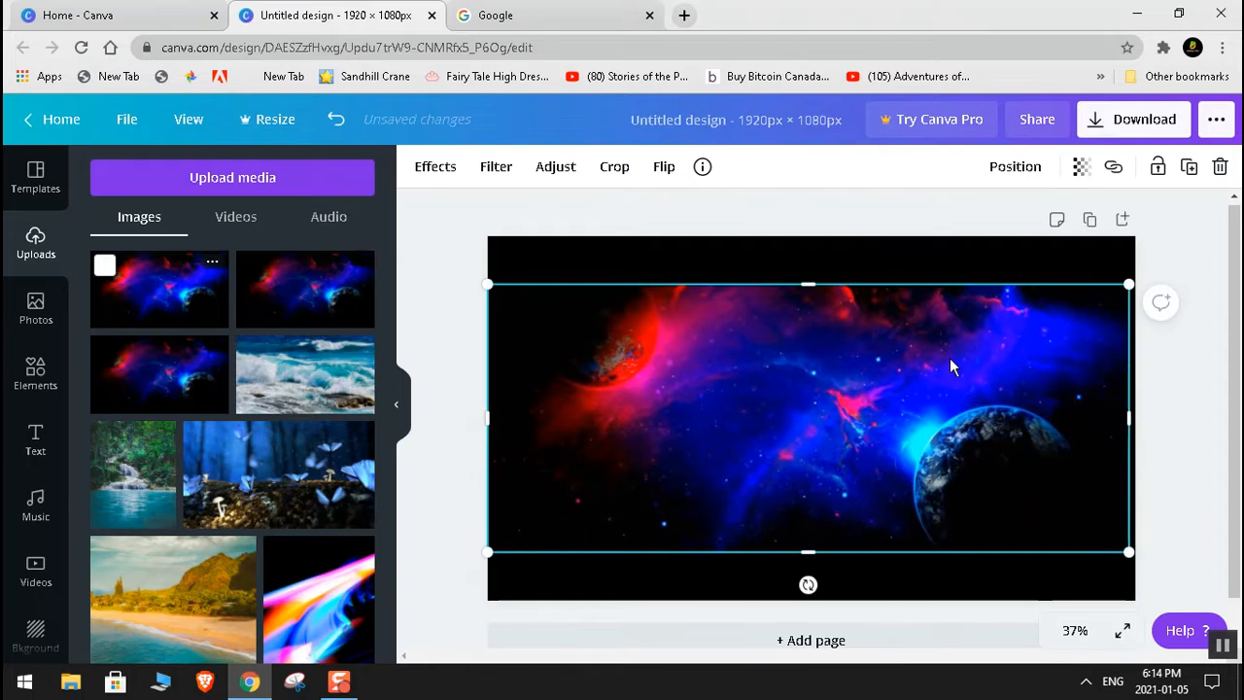
drag(810, 286, 807, 237)
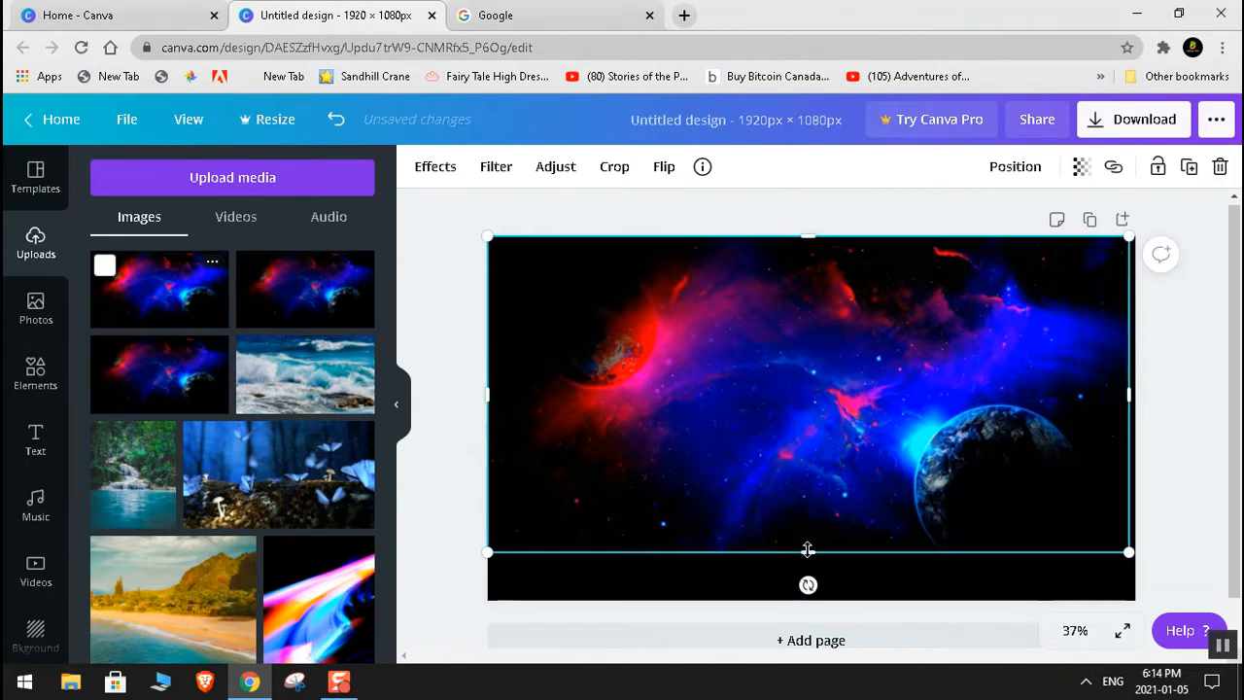
drag(807, 550, 824, 595)
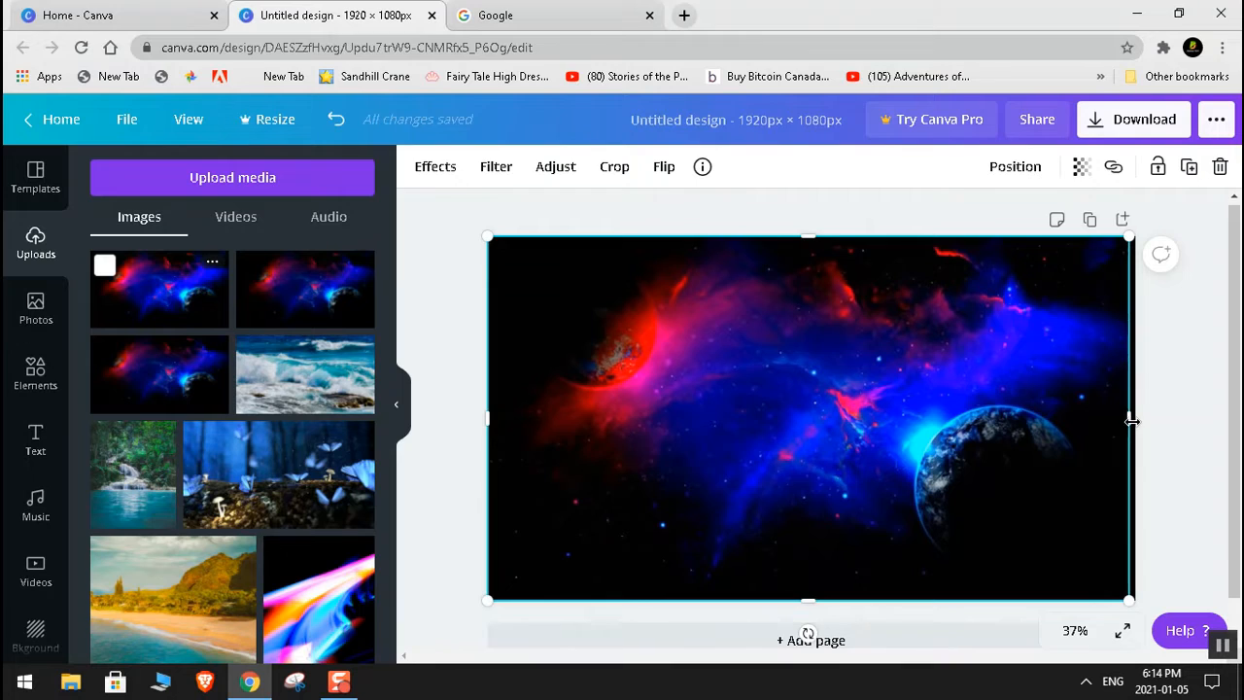
drag(1132, 420, 1139, 423)
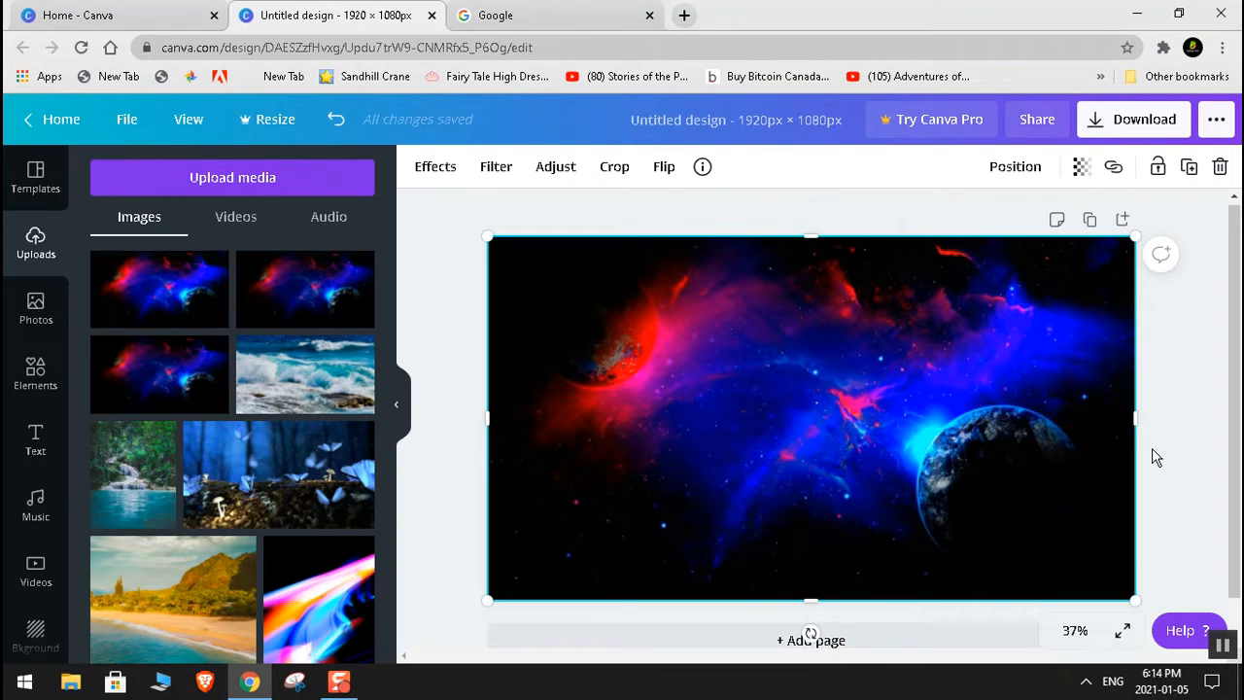
mouse_move(1137, 421)
mouse_down()
mouse_move(1114, 427)
mouse_move(1144, 430)
mouse_move(1133, 433)
mouse_up()
click(451, 281)
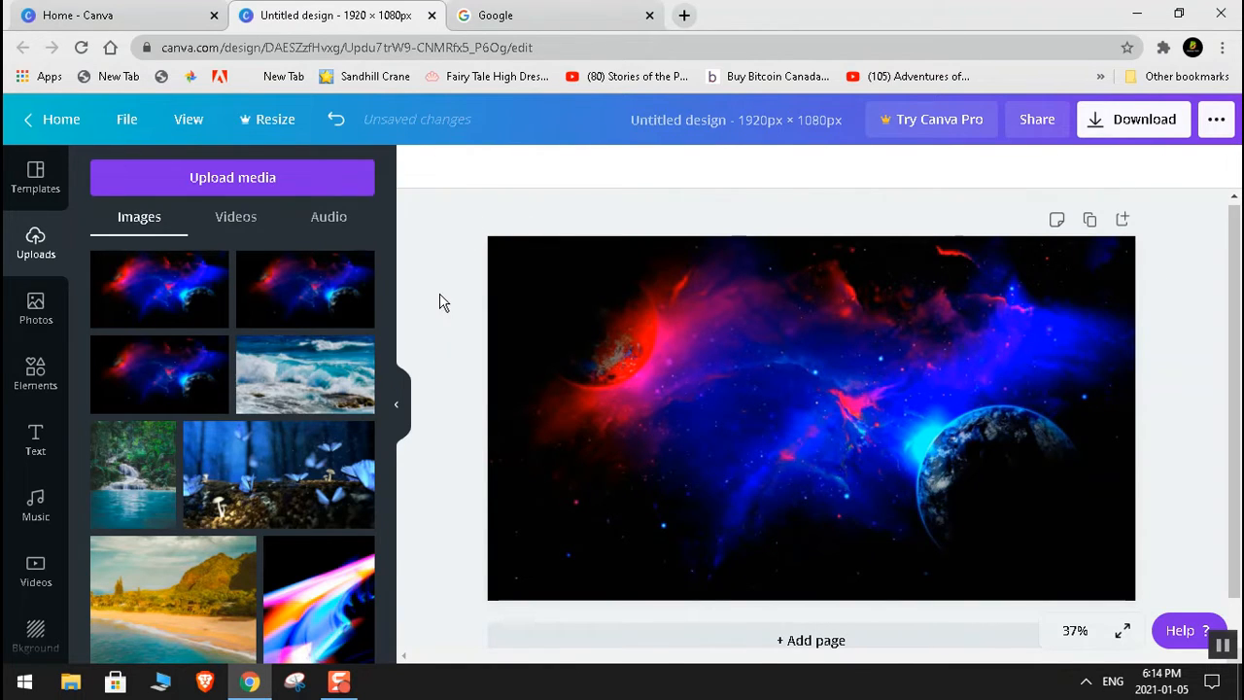
Add a heading to the page and enlarge it to font size 106
click(35, 439)
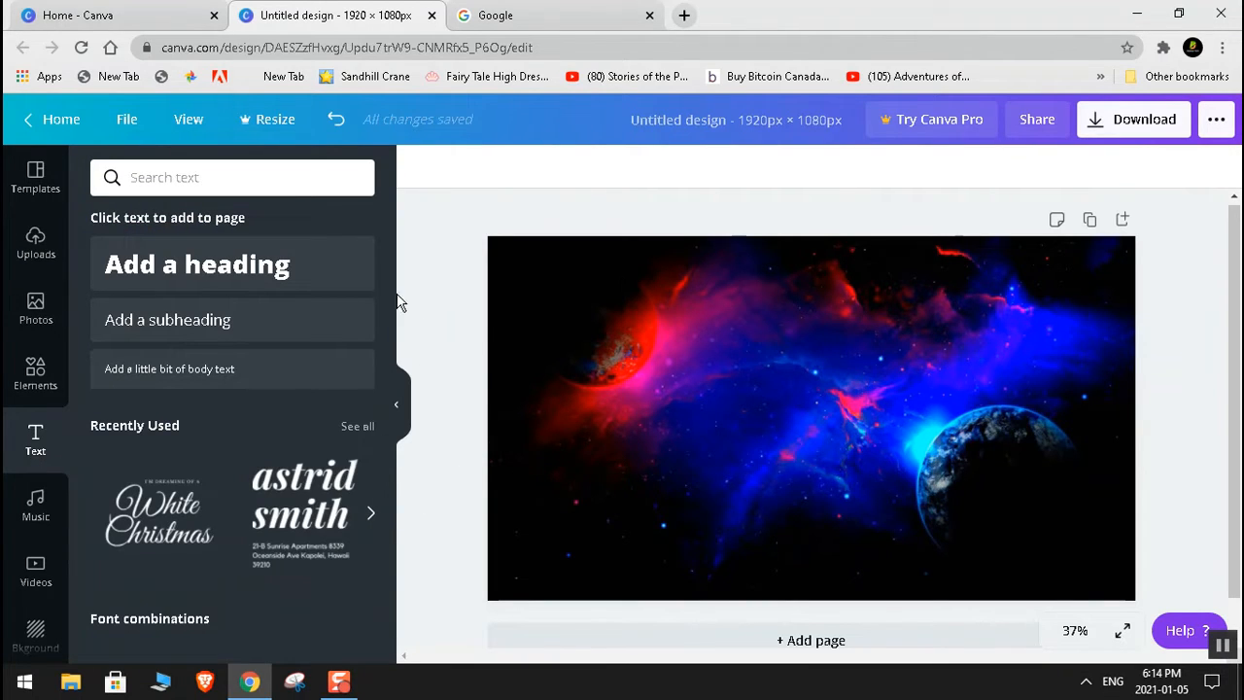
drag(388, 326, 394, 384)
click(270, 262)
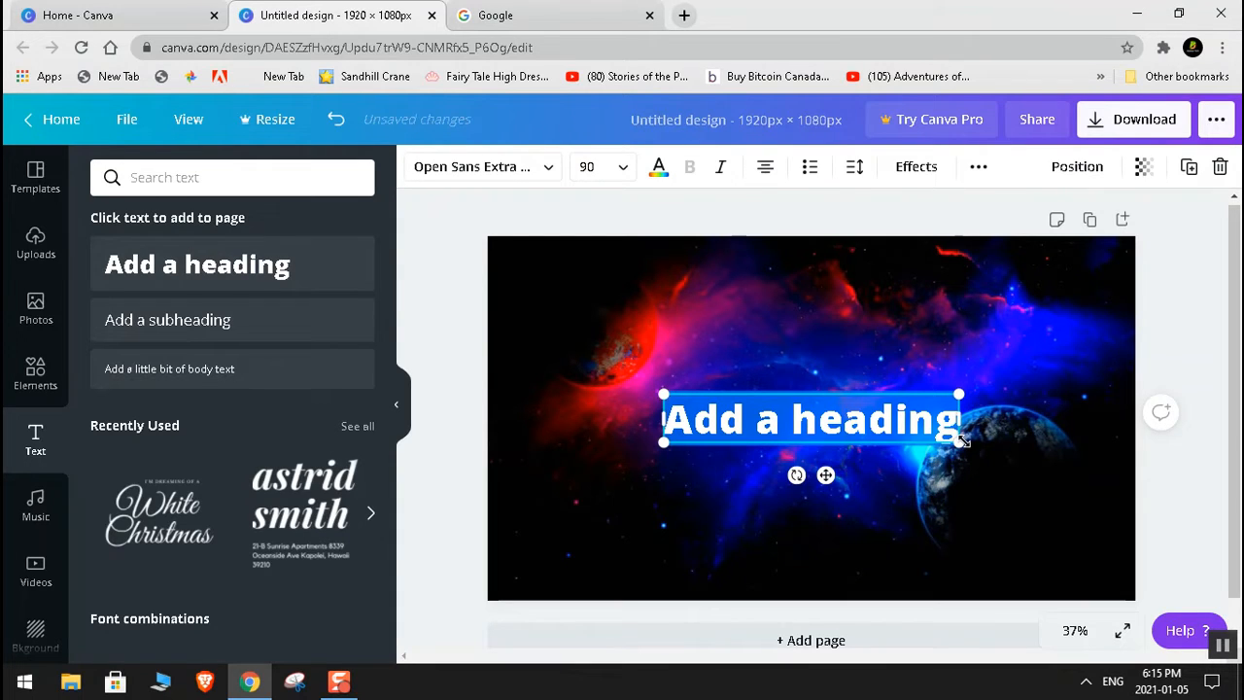
drag(962, 440, 1013, 450)
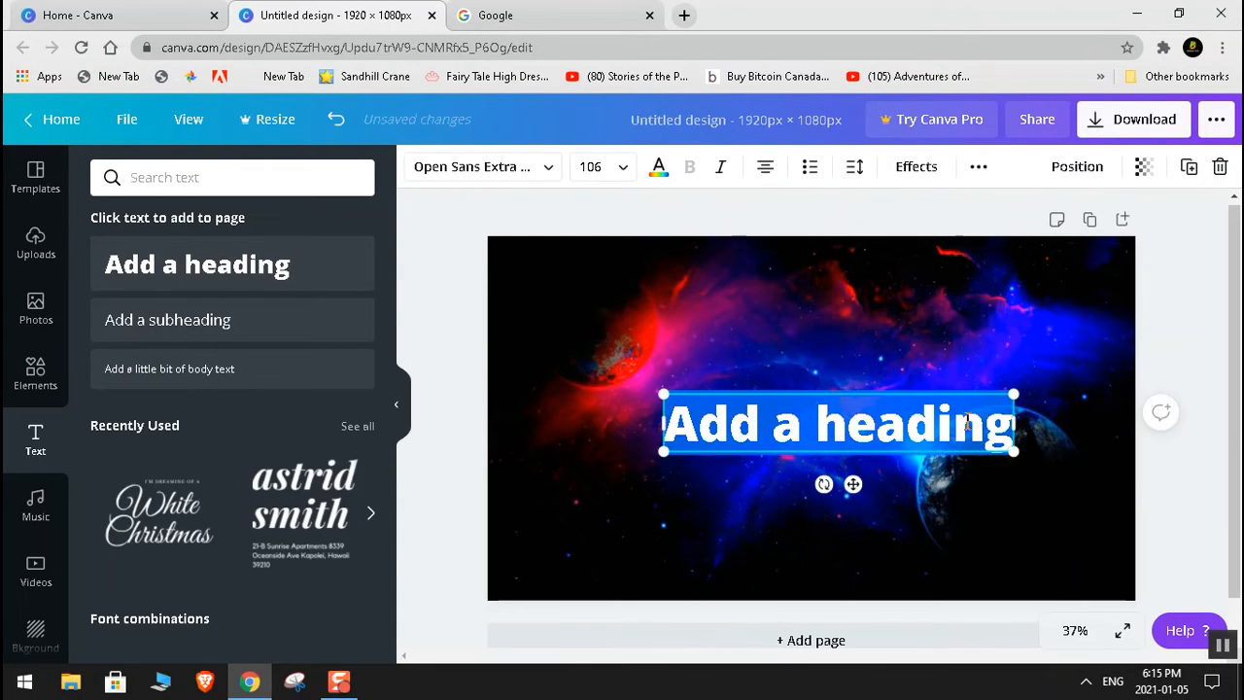
Delete the heading's placeholder text and widen its text box slightly
click(991, 423)
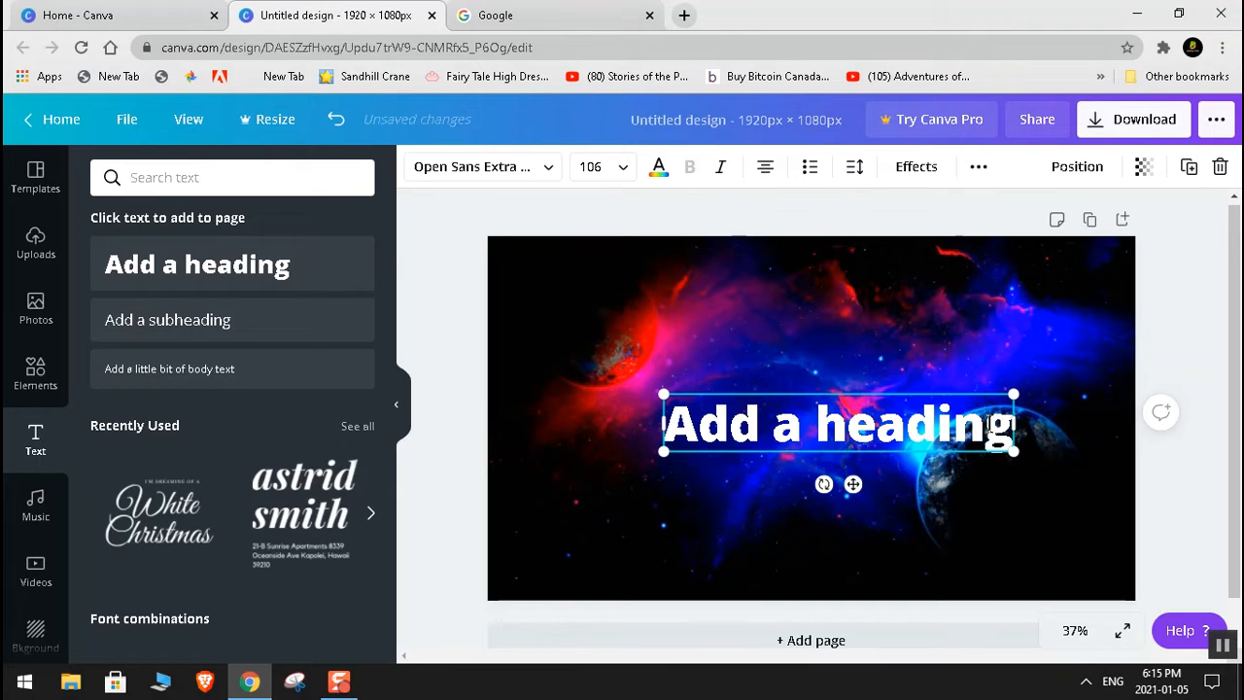
key(BackSpace)
key(BackSpace)
key(BackSpace)
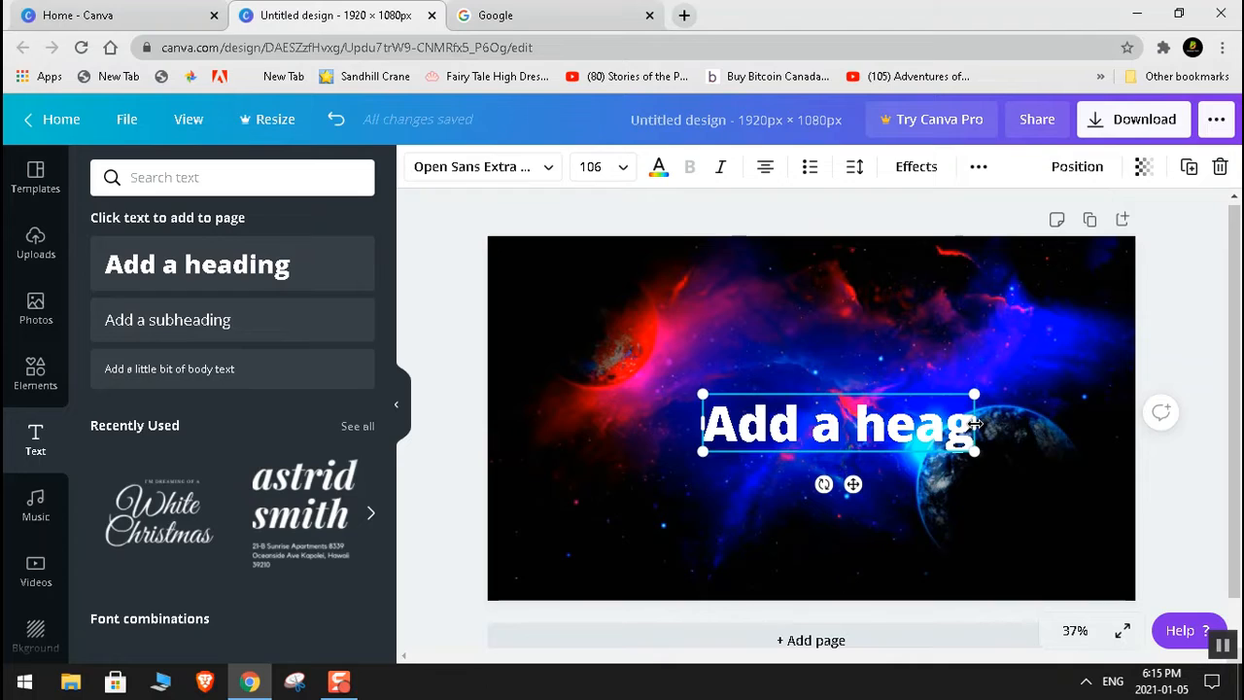
drag(977, 422, 1018, 424)
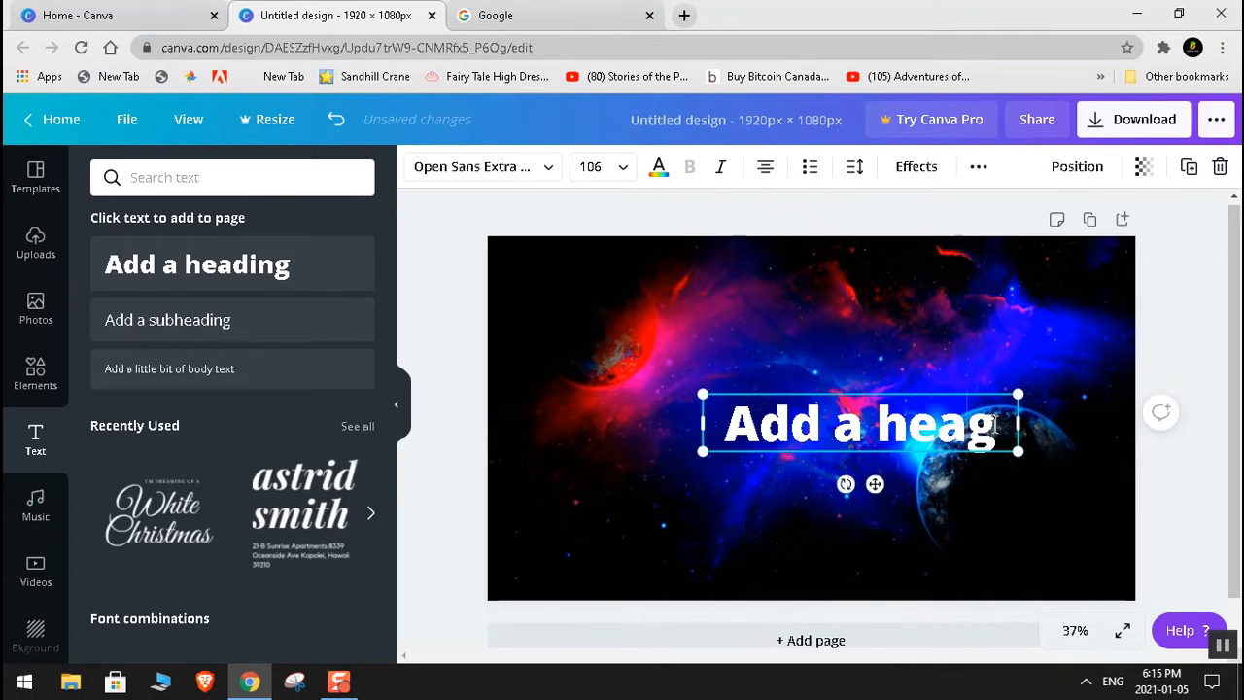
key(BackSpace)
key(BackSpace)
key(BackSpace)
key(BackSpace)
key(BackSpace)
key(BackSpace)
key(BackSpace)
key(BackSpace)
key(BackSpace)
key(BackSpace)
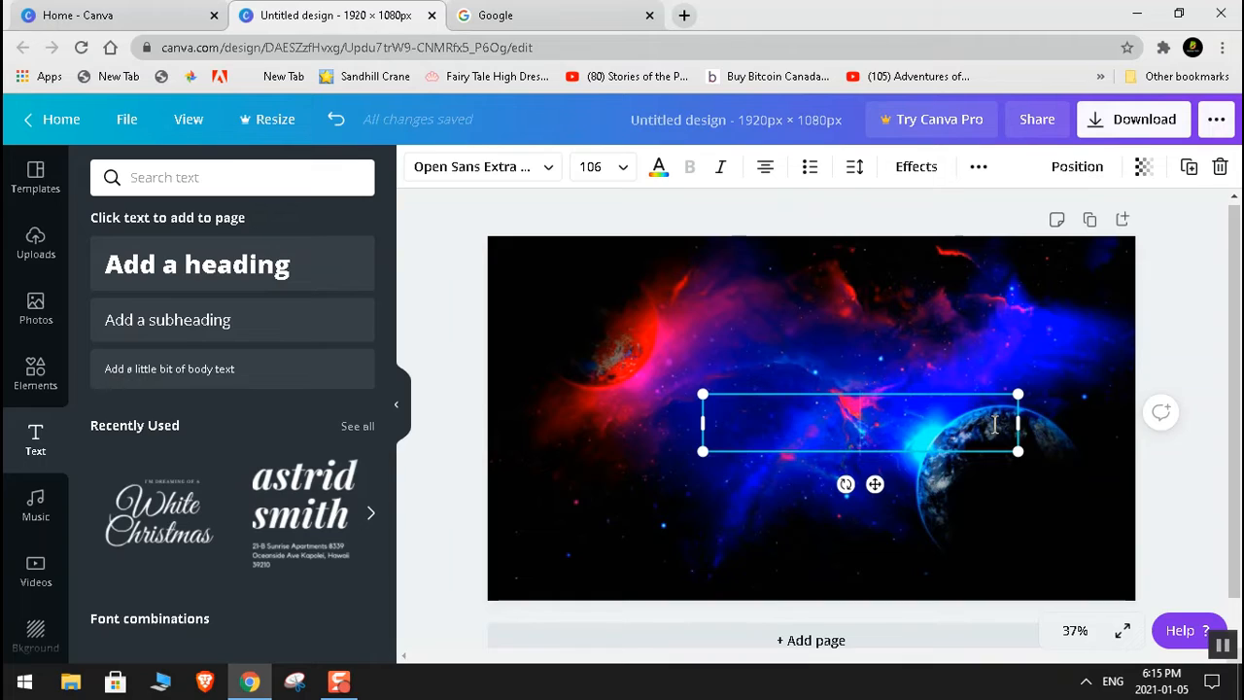
Enter HOW TO CREATE A CUSTOM THUMBNAIL as the heading text and move it up so all four lines fit on the page
text(OW T)
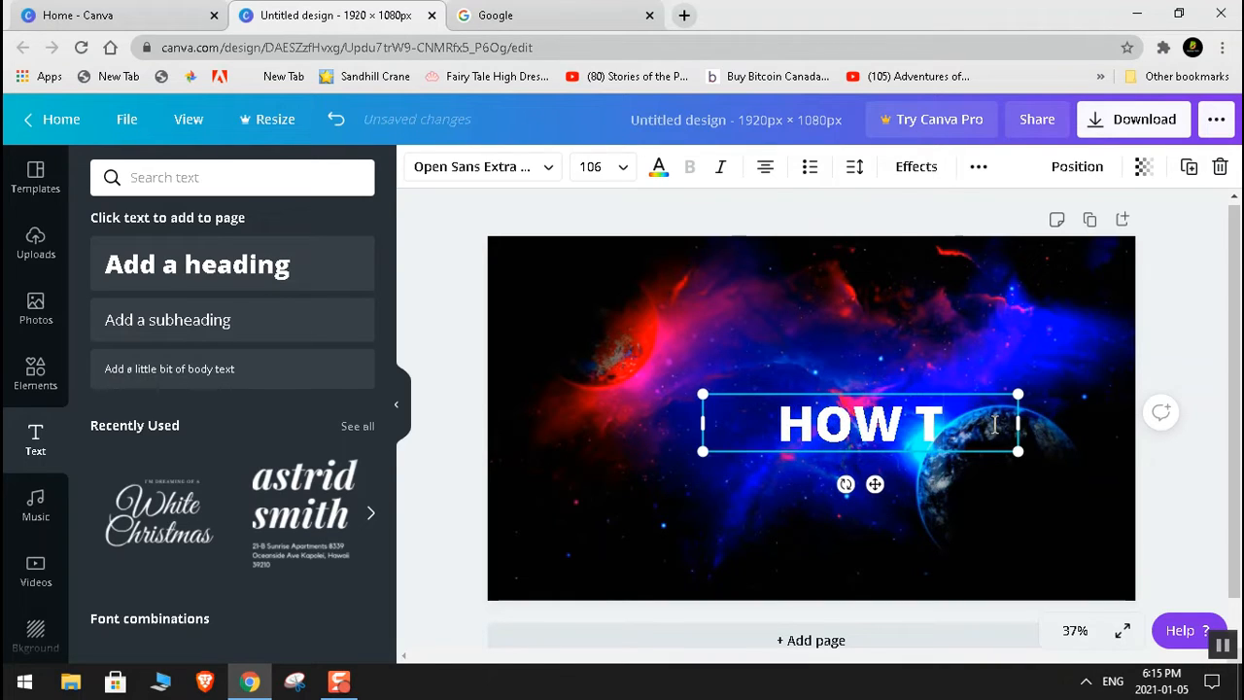
text(O CREATE)
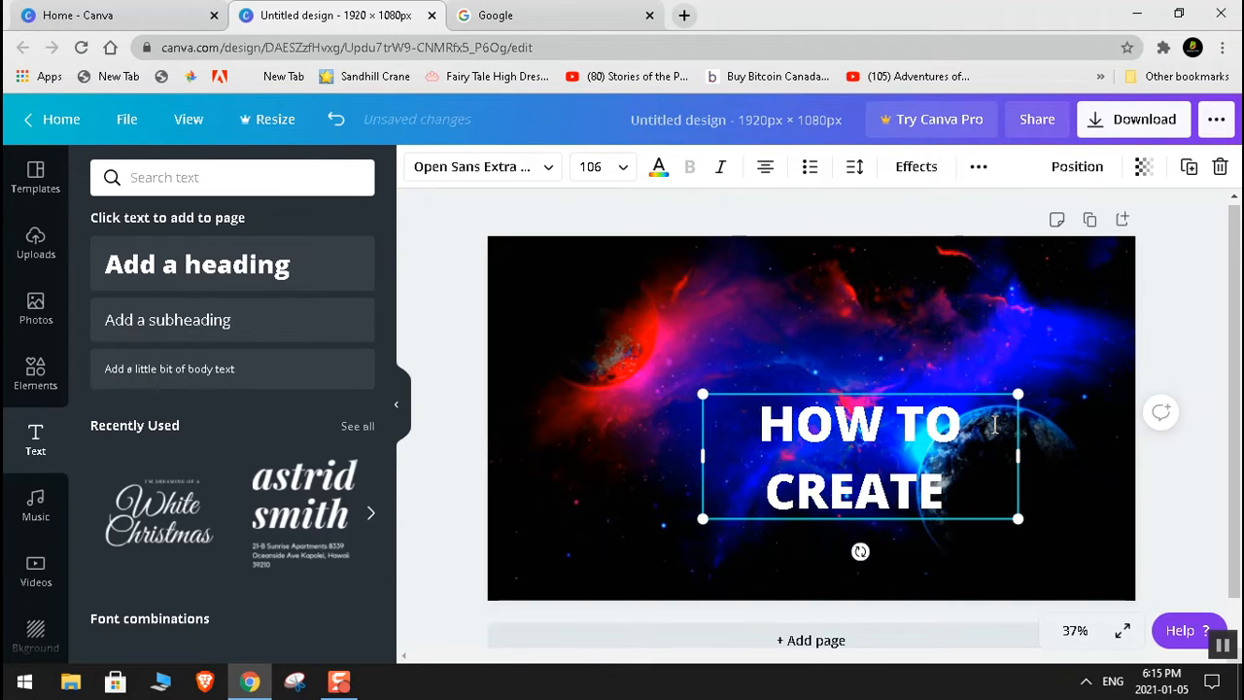
text( A C)
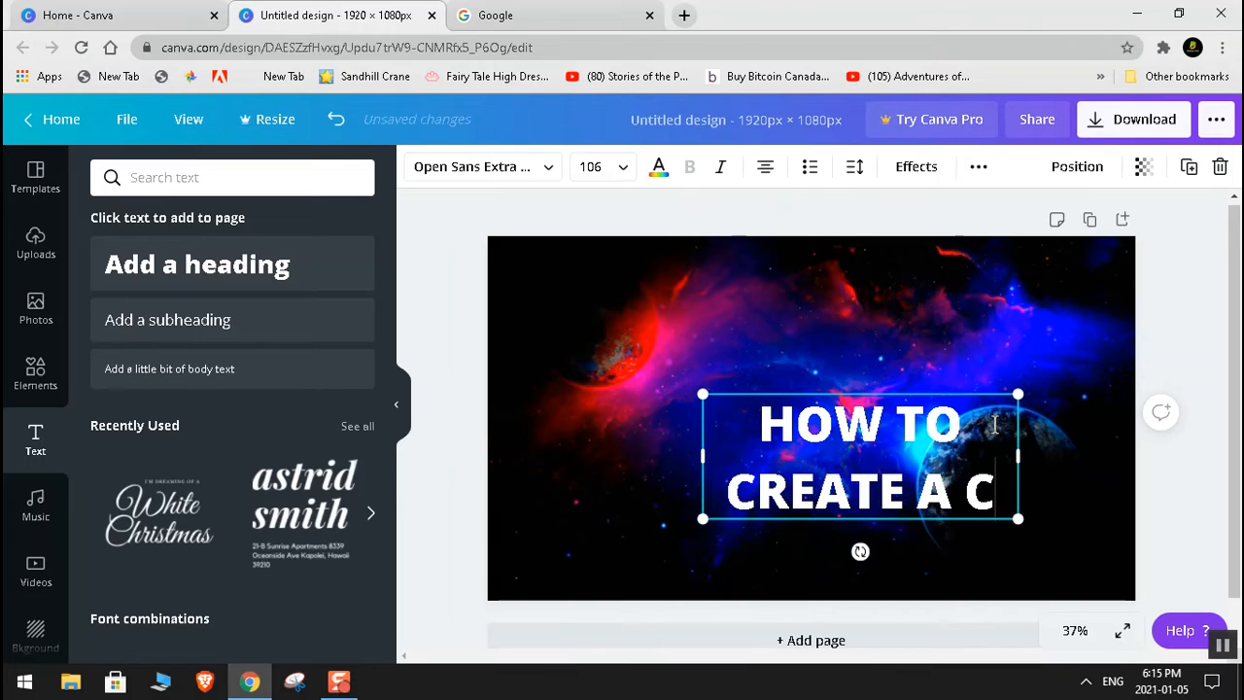
text(UST)
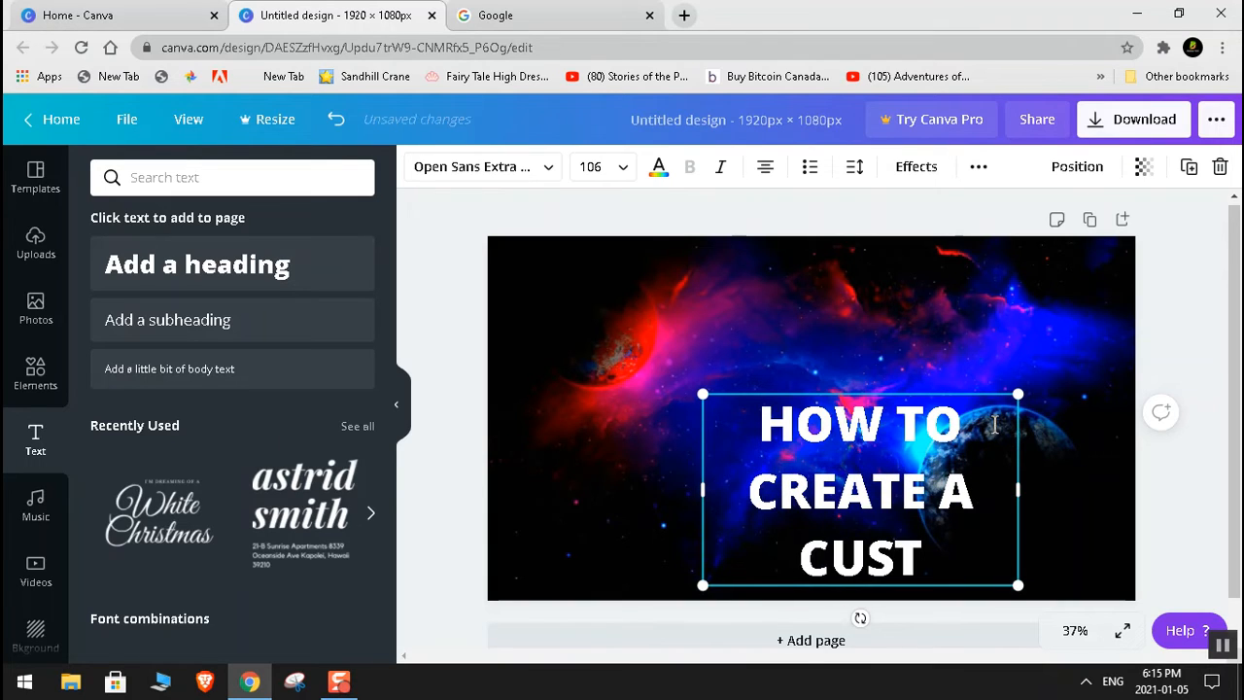
text(OM )
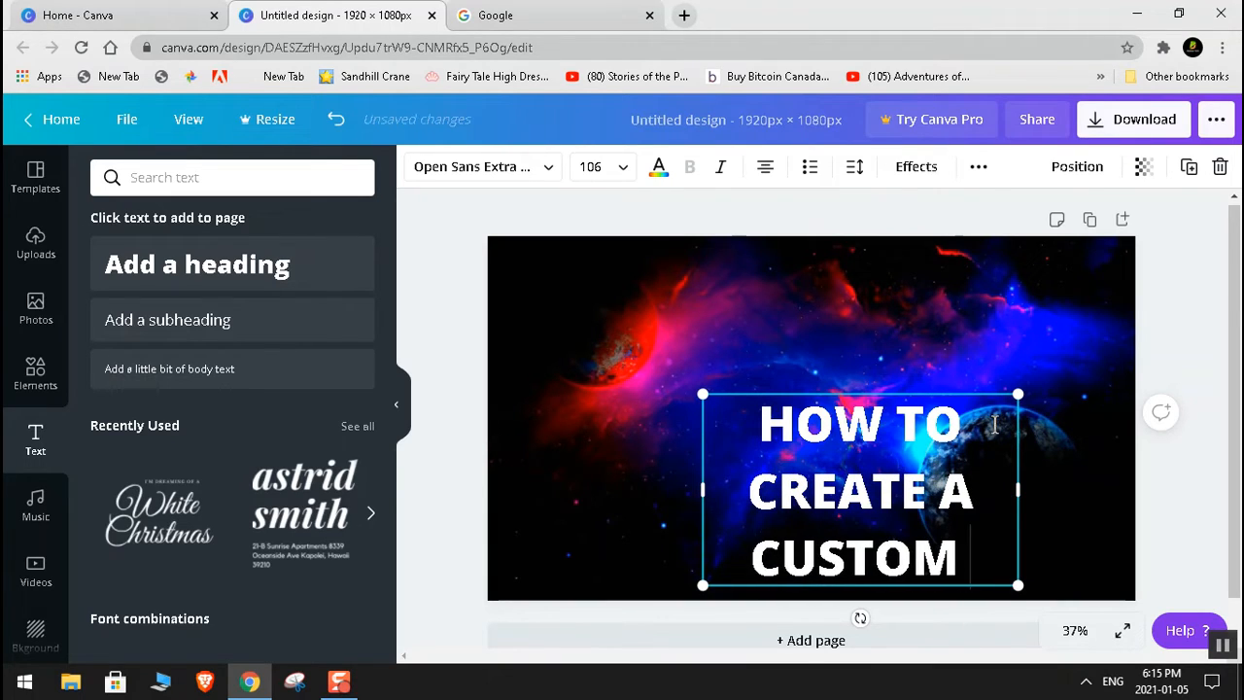
text(TH)
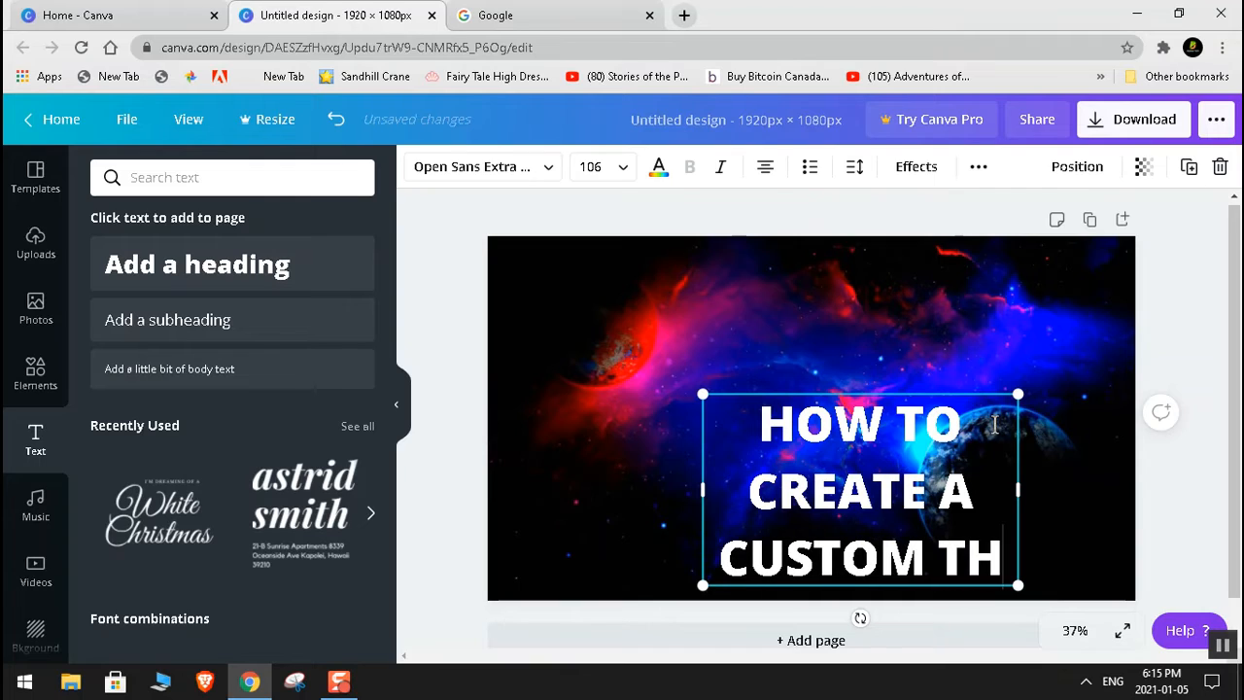
text(UMBN)
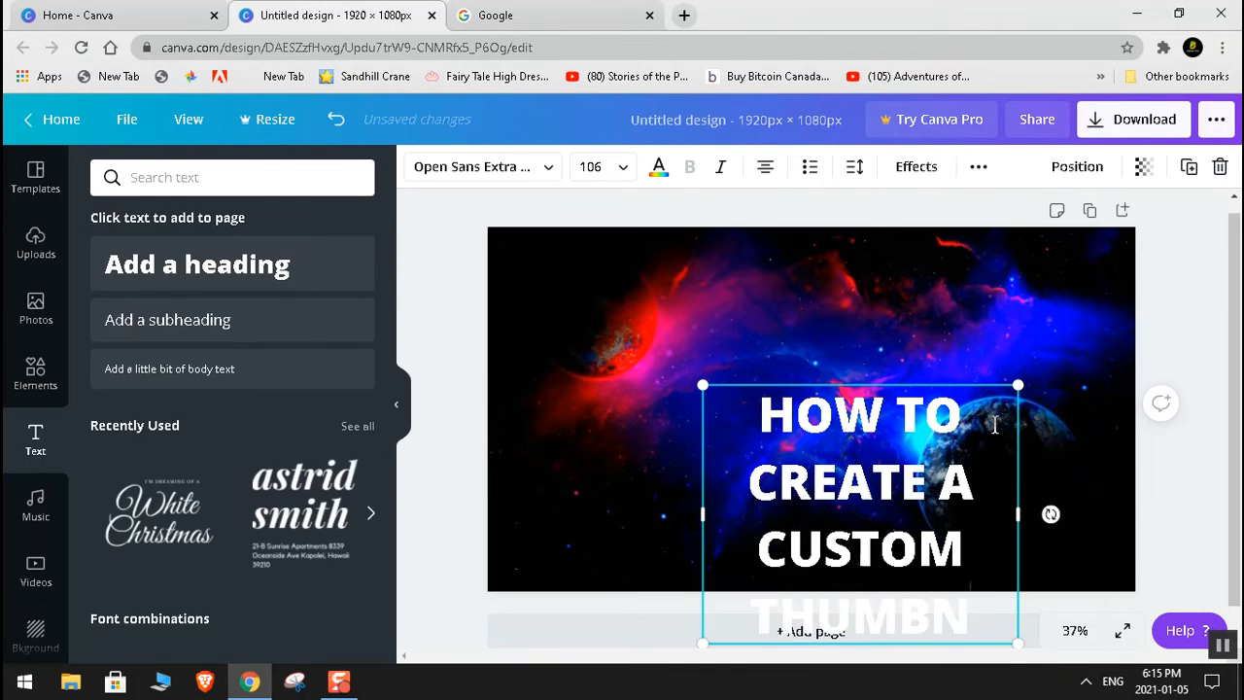
text(AIL)
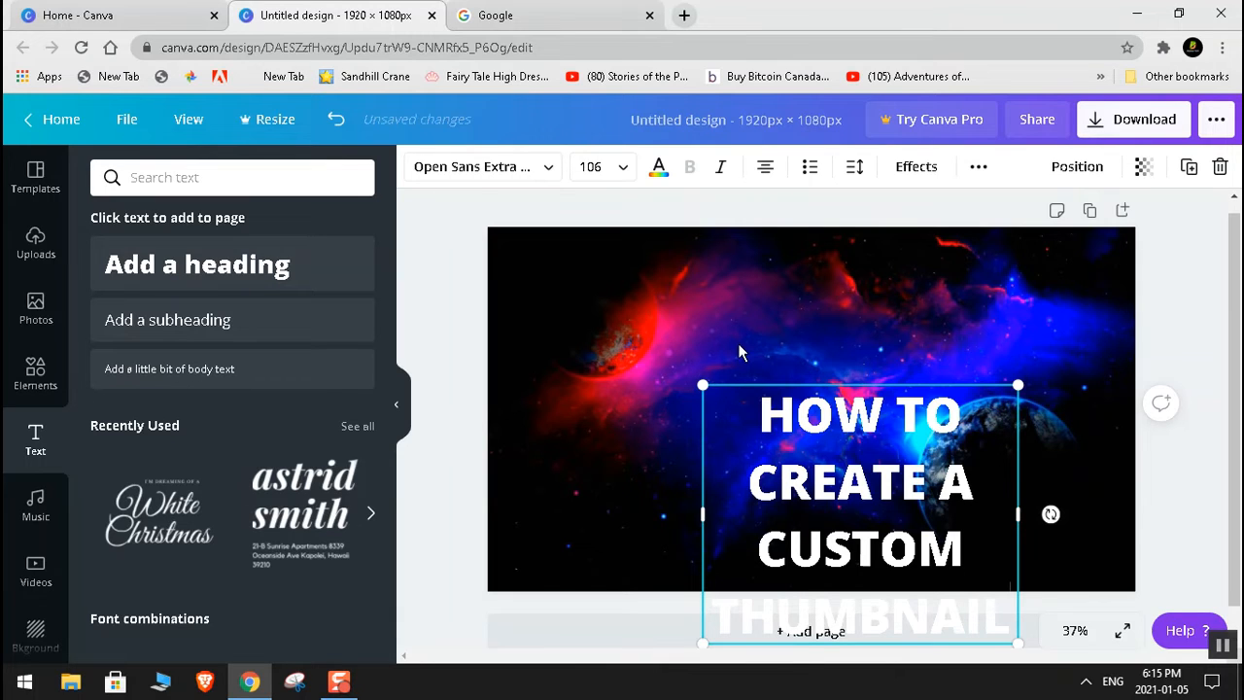
click(647, 325)
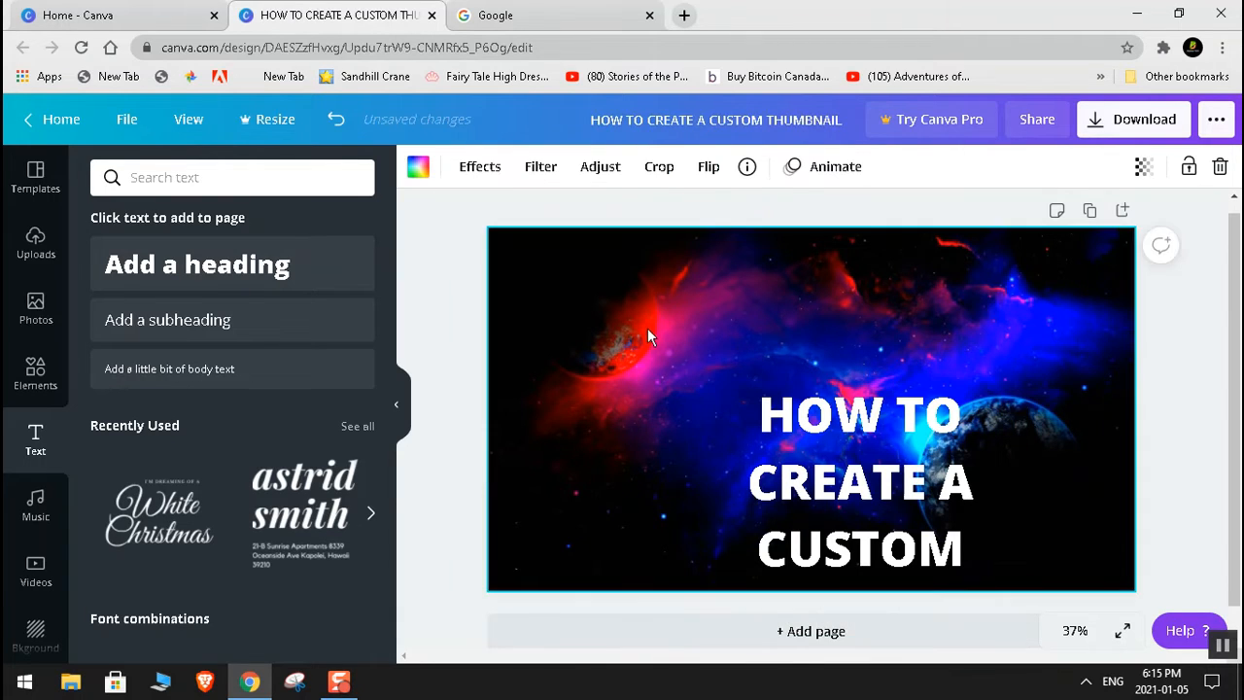
drag(780, 418, 739, 291)
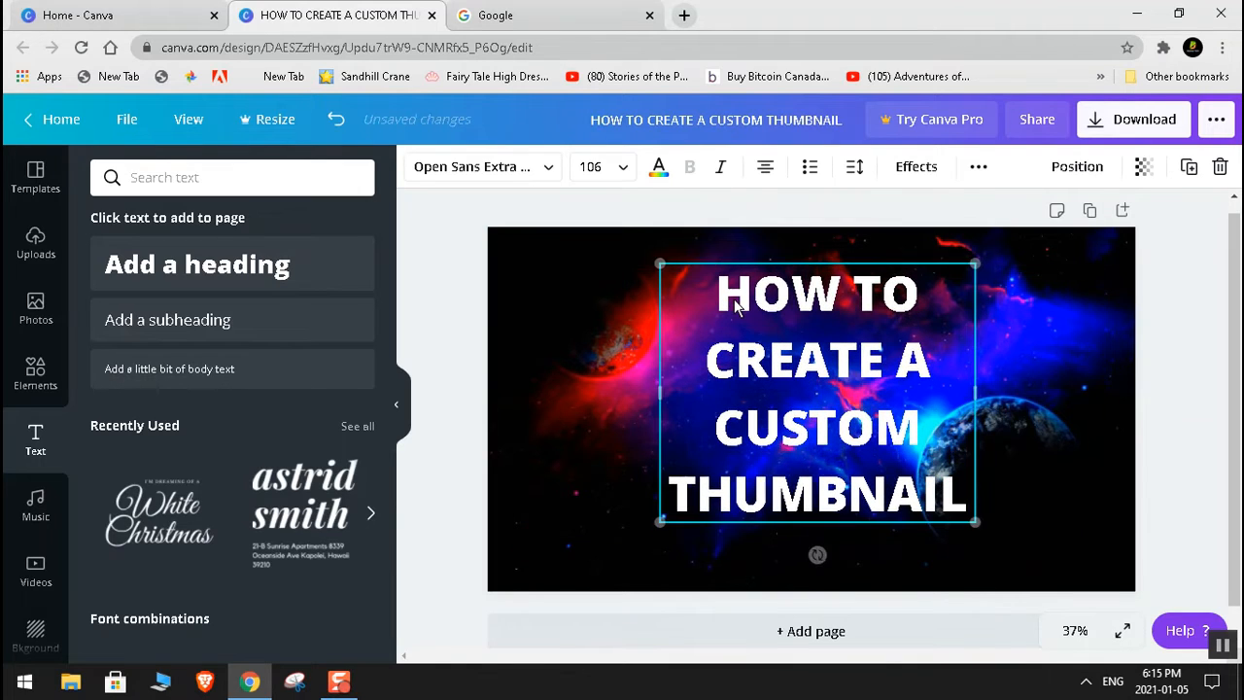
Adjust the galaxy background image to saturation 37, brightness -33 and contrast 12
click(1053, 345)
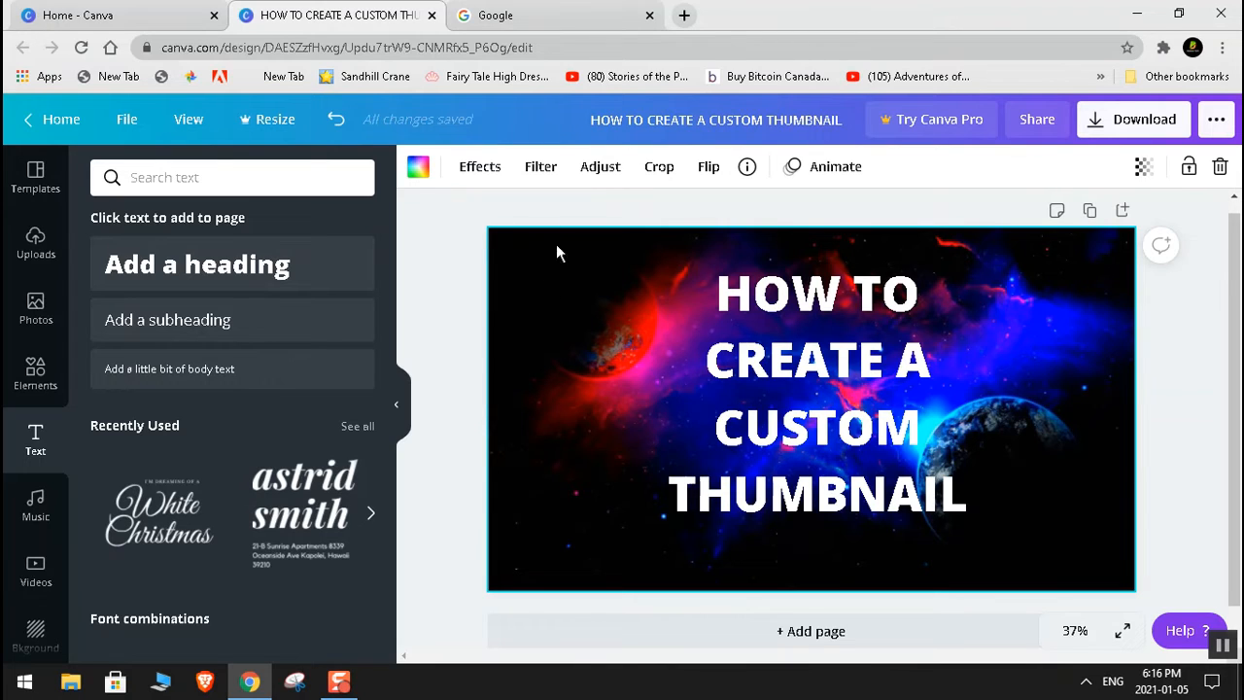
click(599, 173)
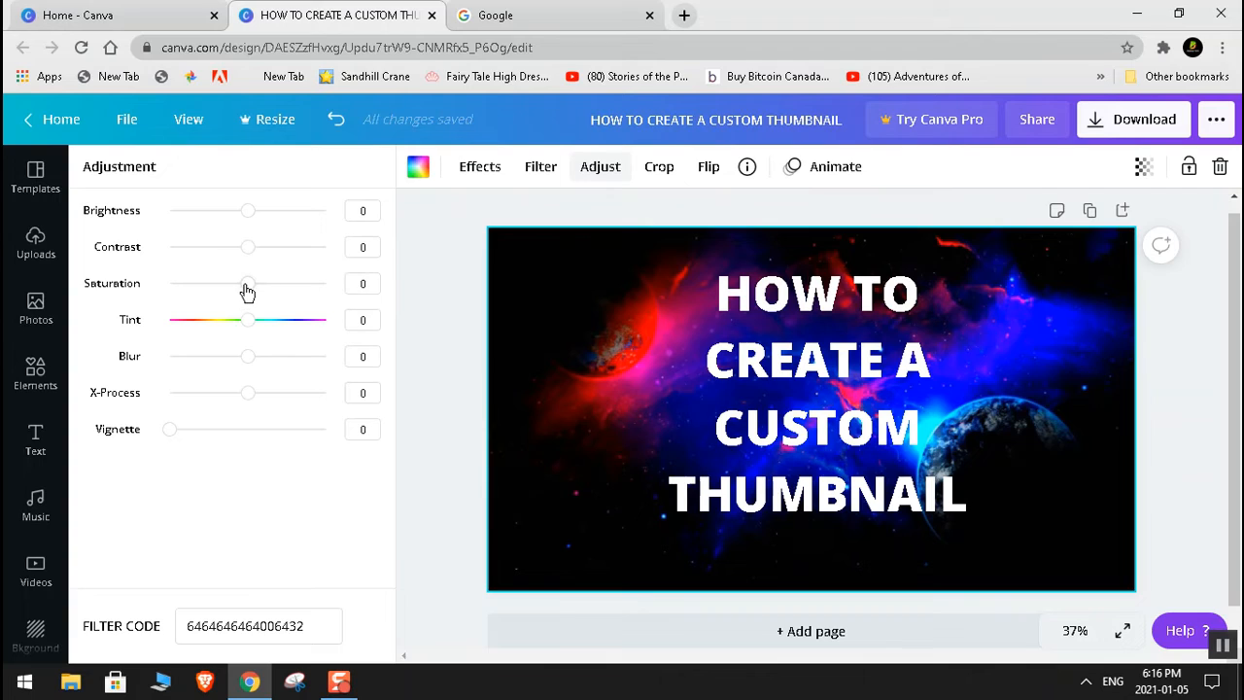
drag(247, 292, 279, 294)
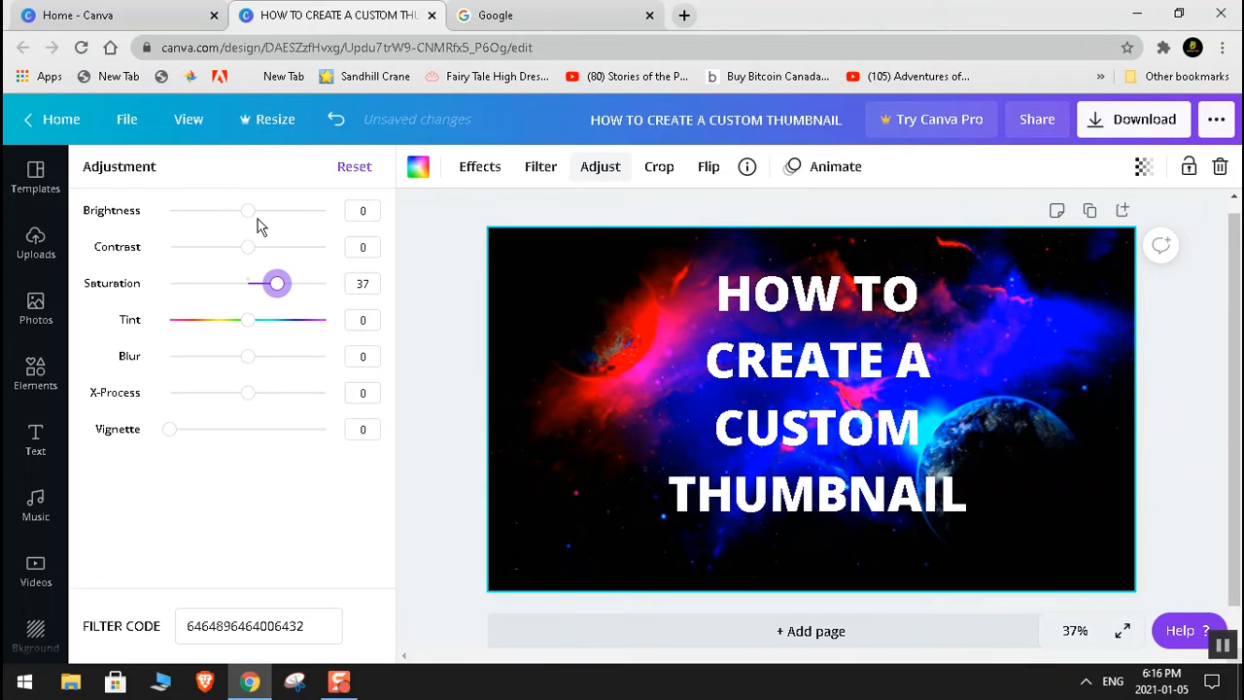
drag(250, 220, 224, 219)
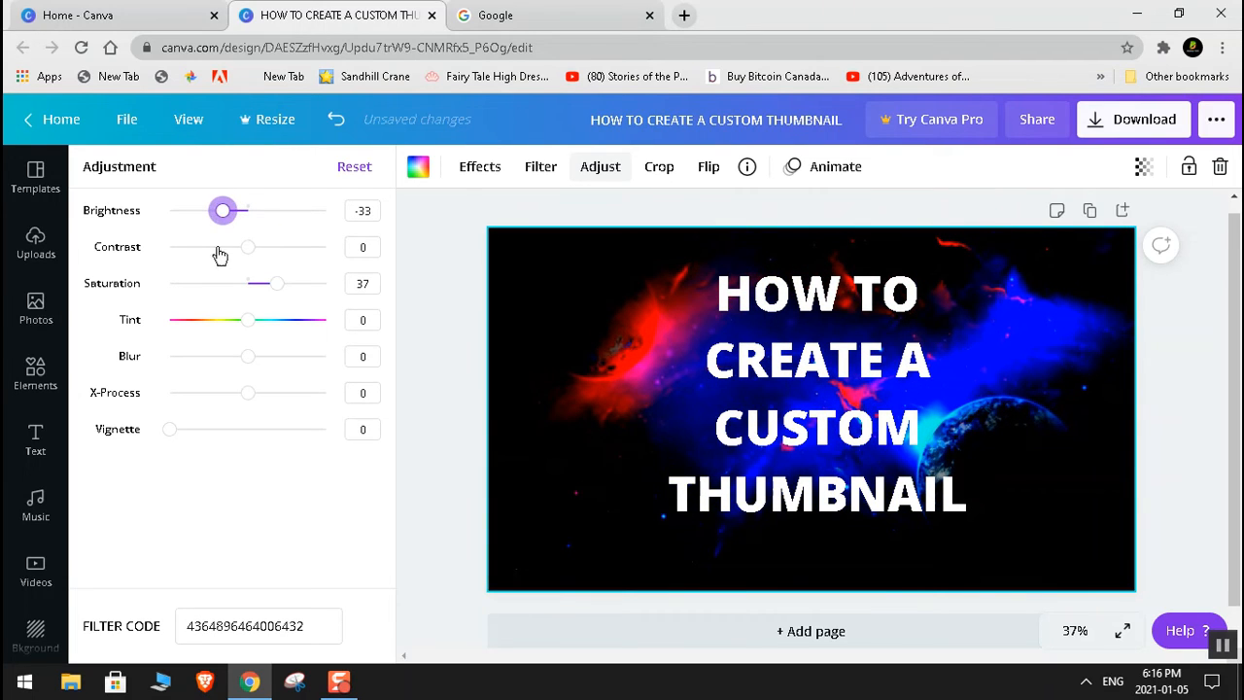
mouse_move(249, 254)
mouse_down()
mouse_move(239, 250)
mouse_move(258, 258)
mouse_up()
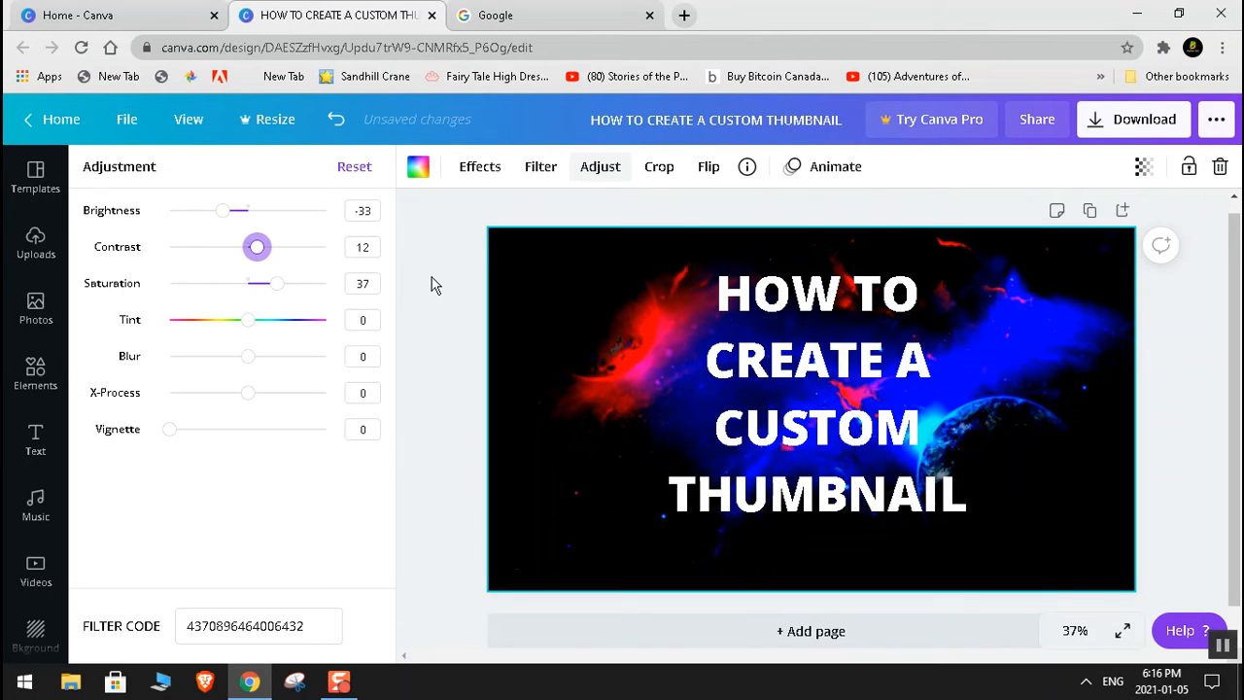
key(Escape)
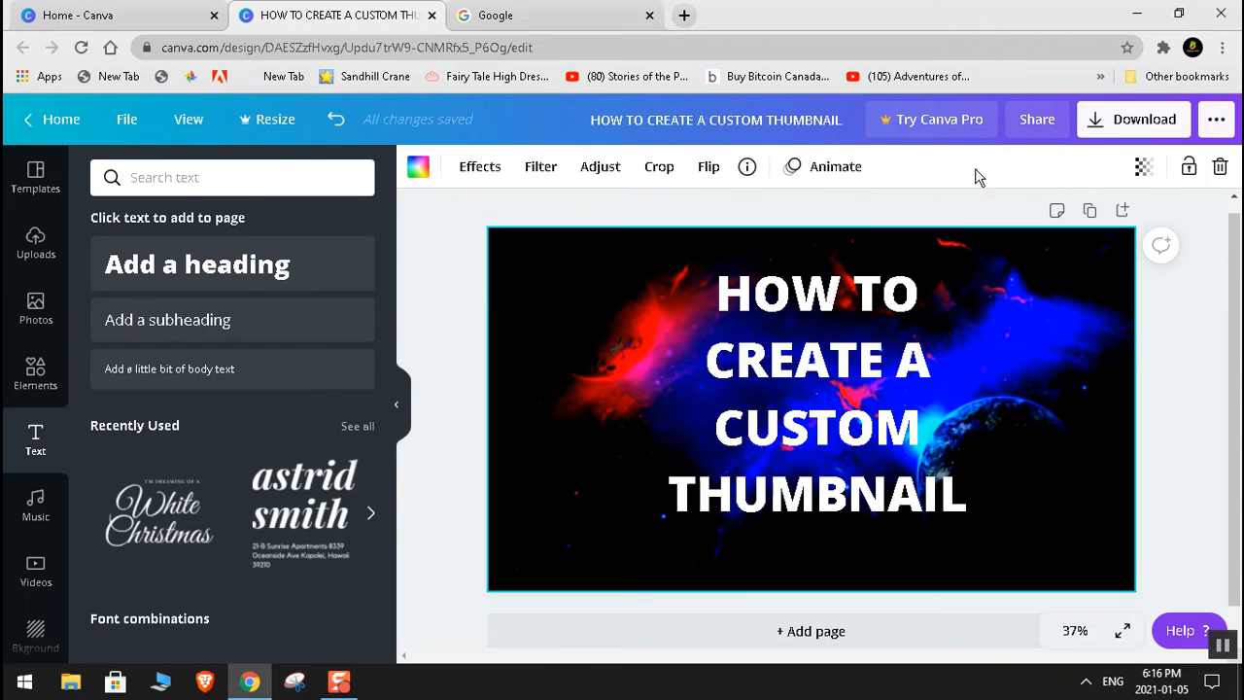
Download the design as a JPG file and dismiss the scheduling offer
click(1096, 126)
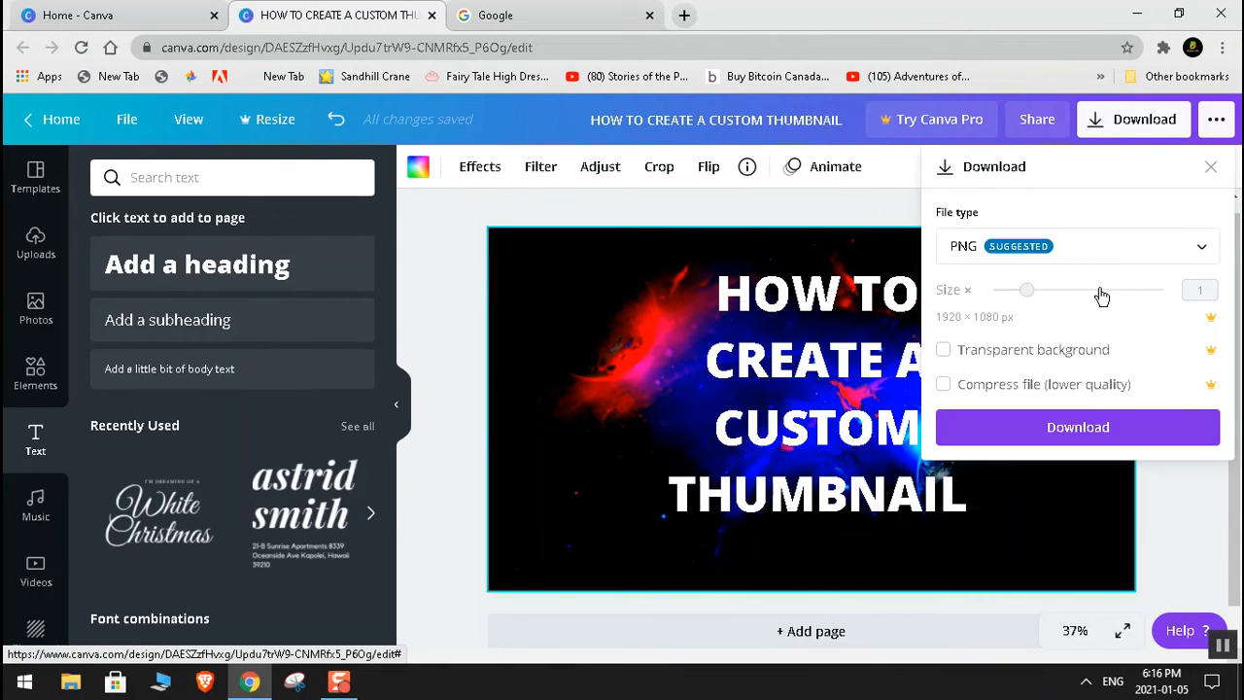
click(1201, 251)
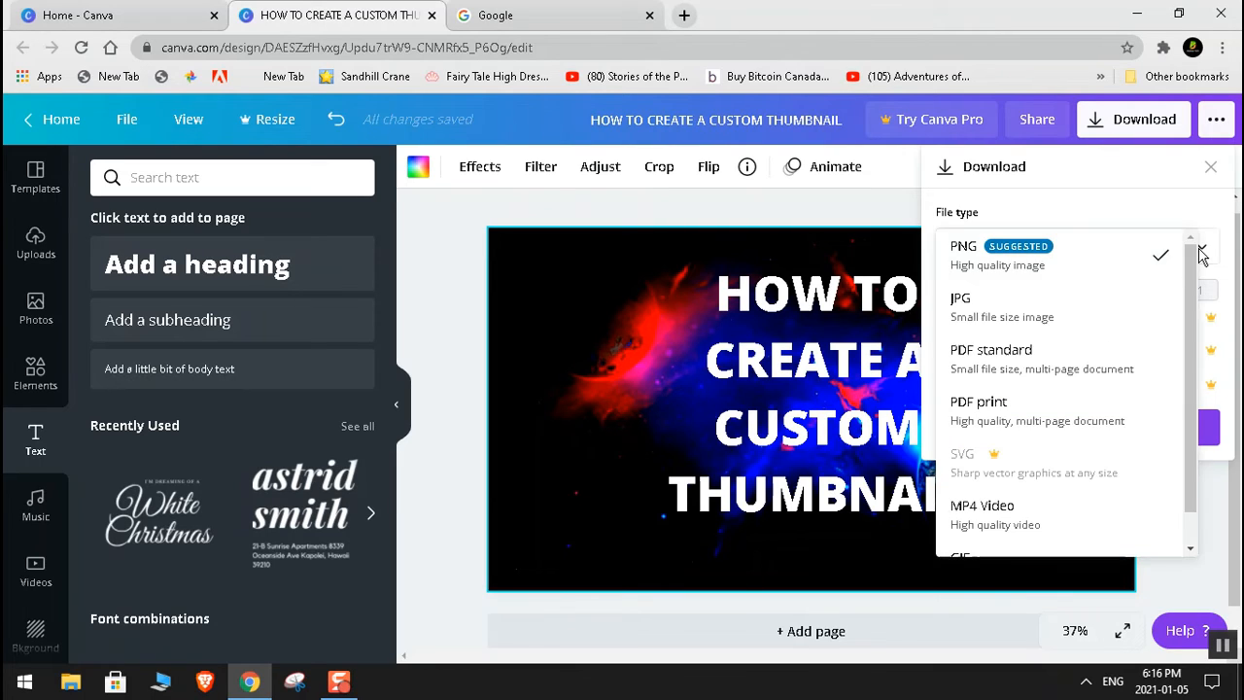
click(964, 304)
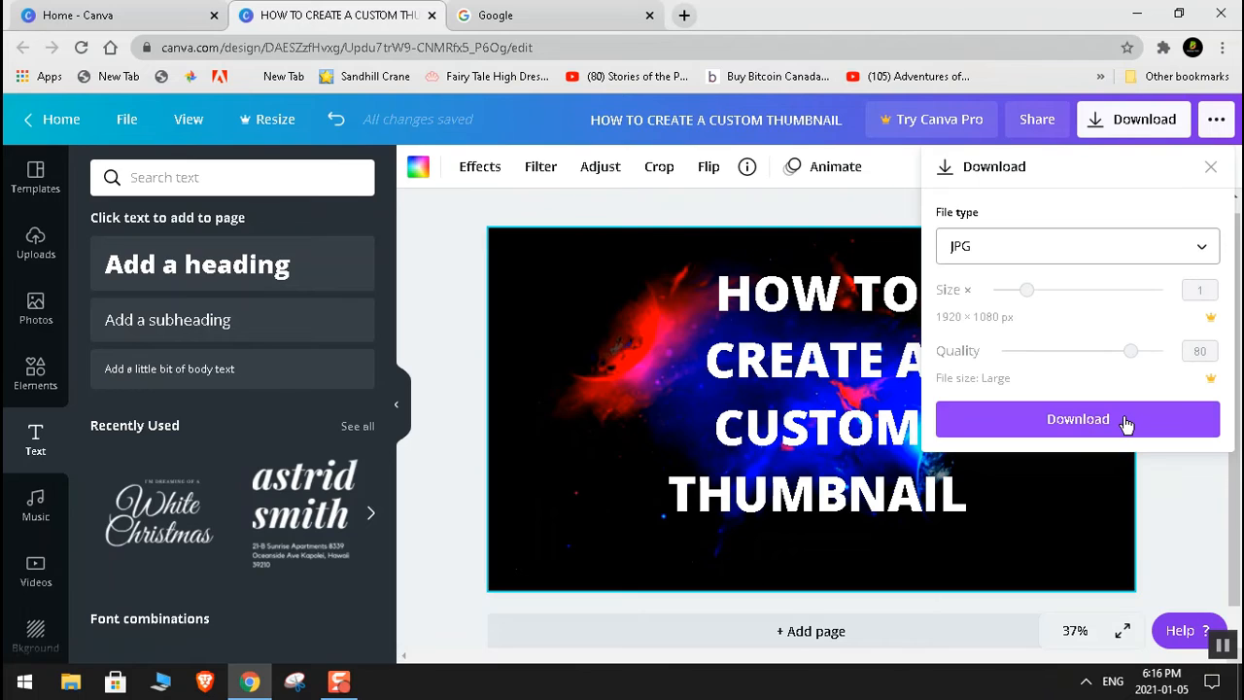
click(1124, 419)
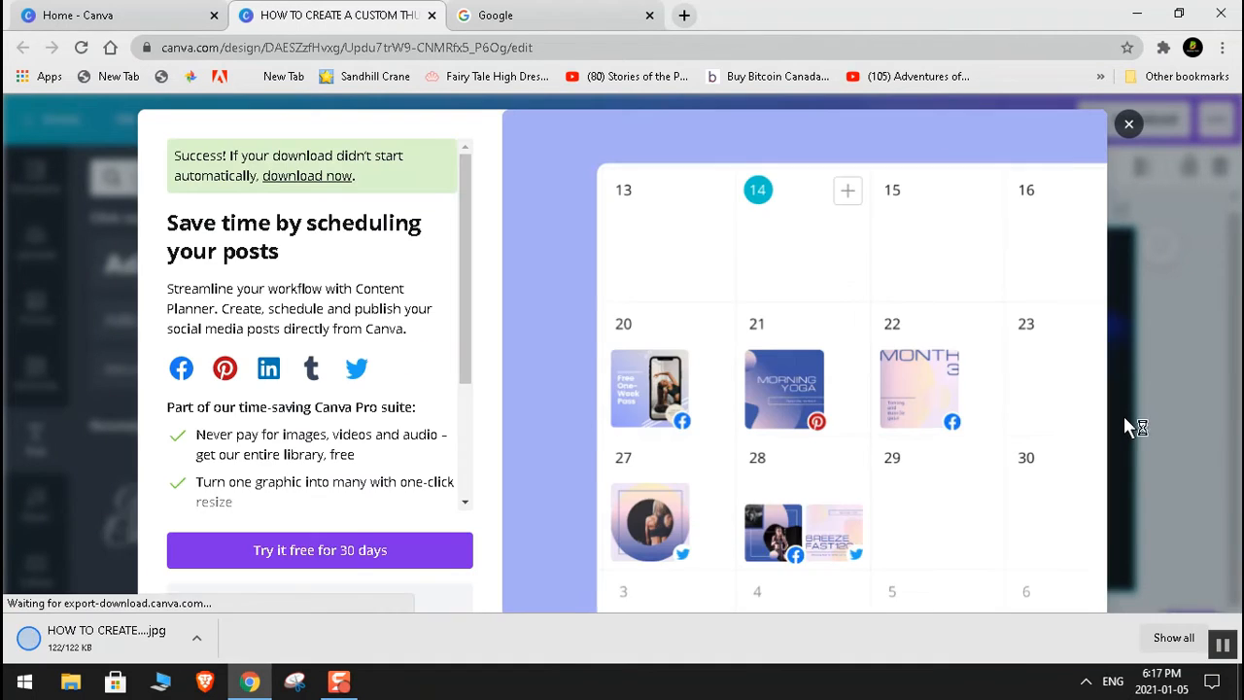
click(1121, 124)
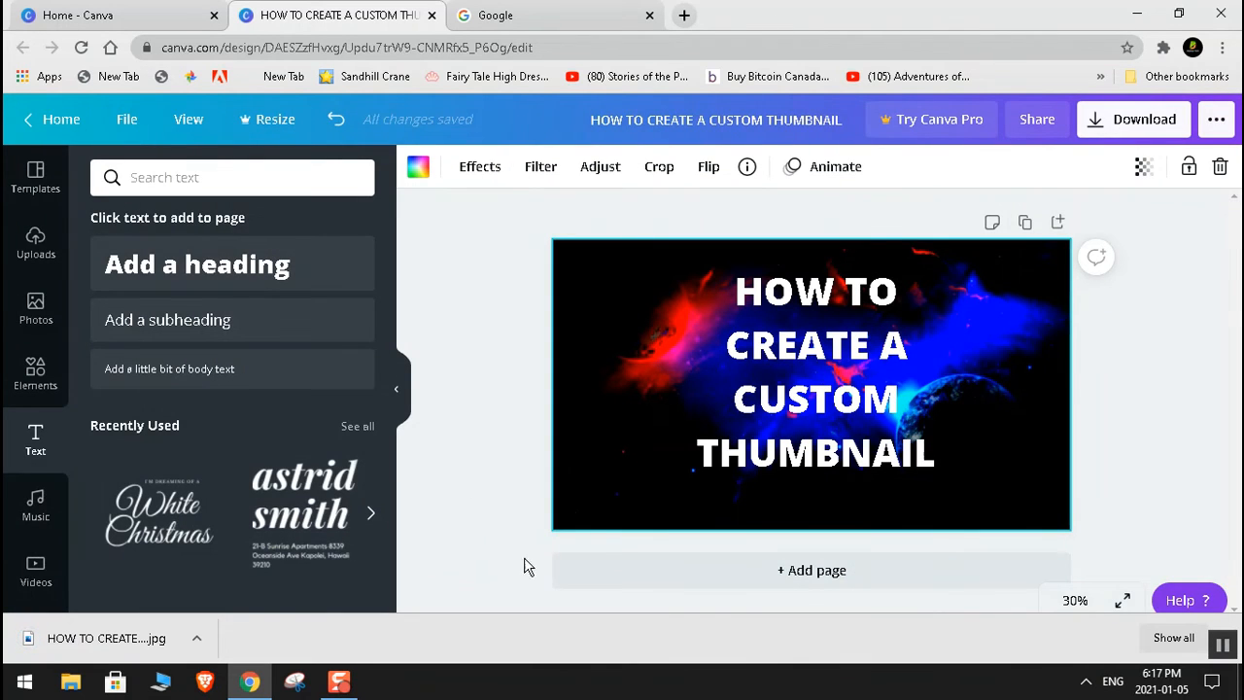
Open the downloaded JPG in the photo viewer to check the thumbnail, and close it
click(109, 640)
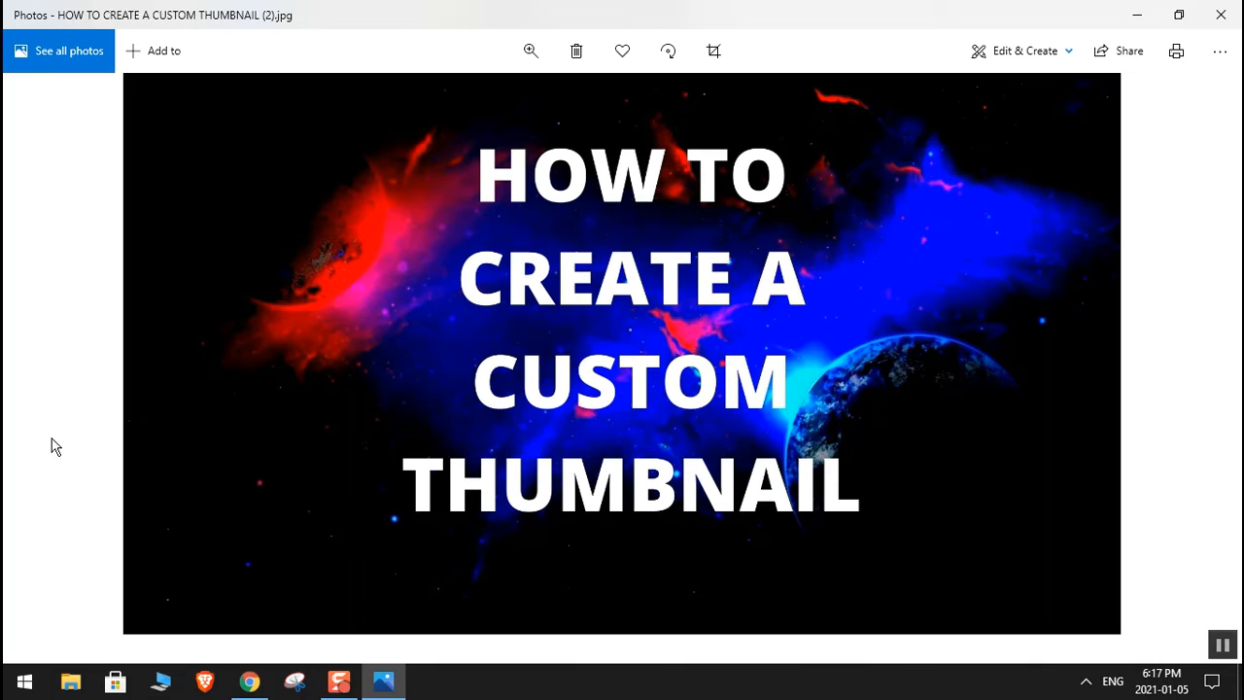
click(1221, 19)
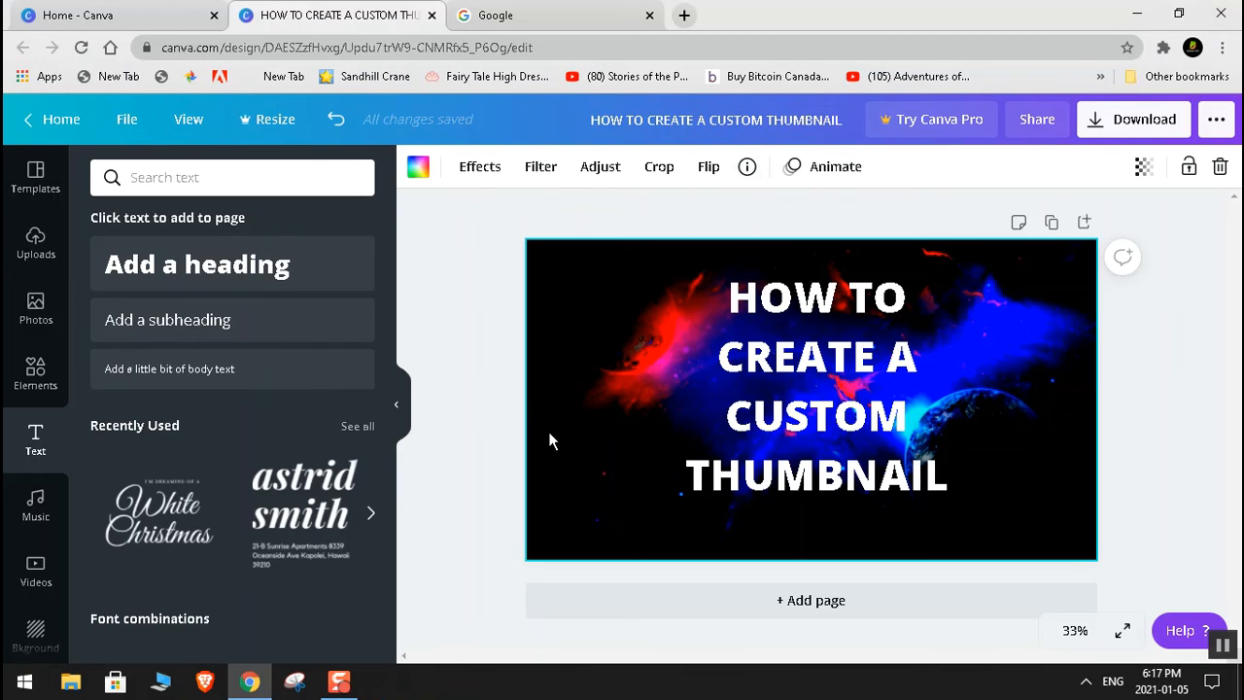